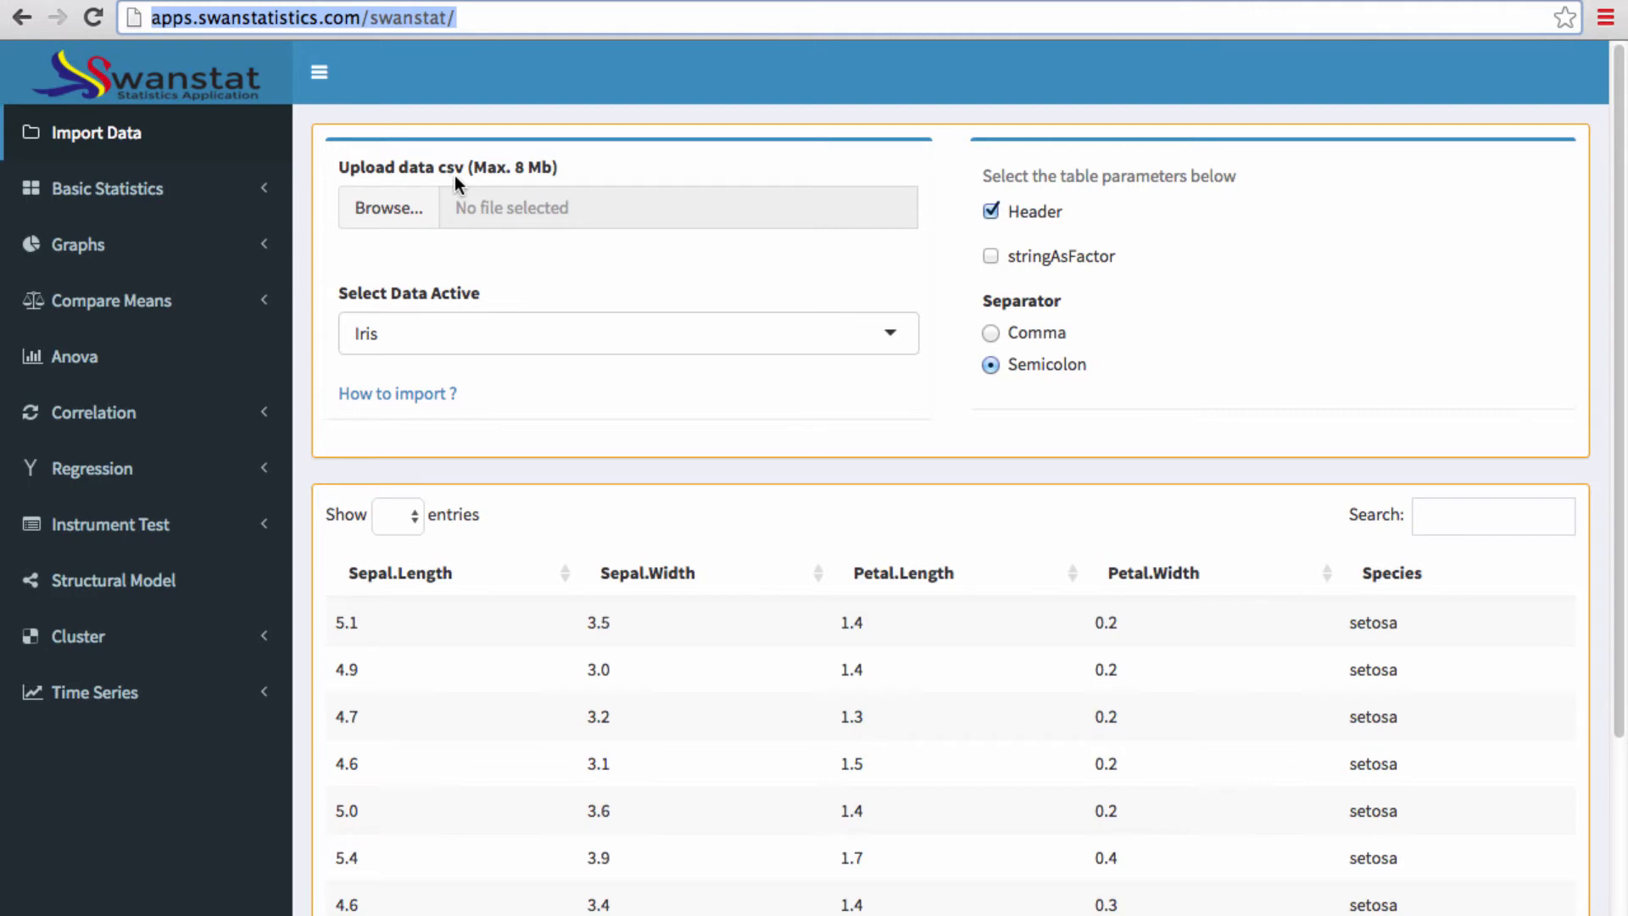
# Upload data_reglog_ordinal.csv and set the active data to Uploaded Data
pyautogui.click(416, 212)
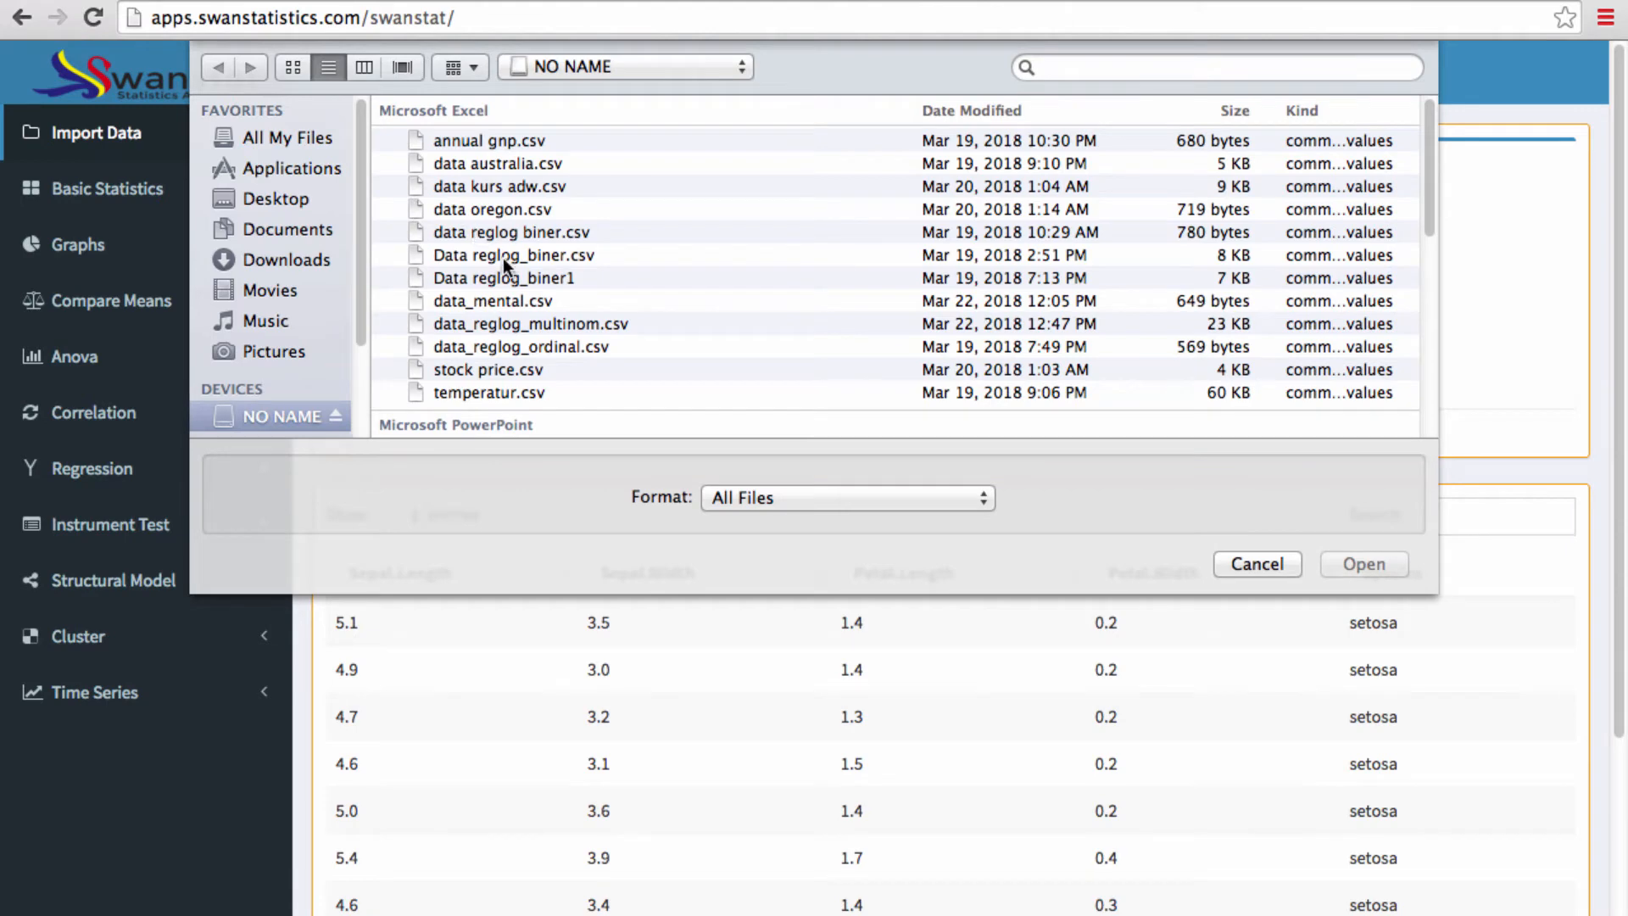
pyautogui.click(540, 344)
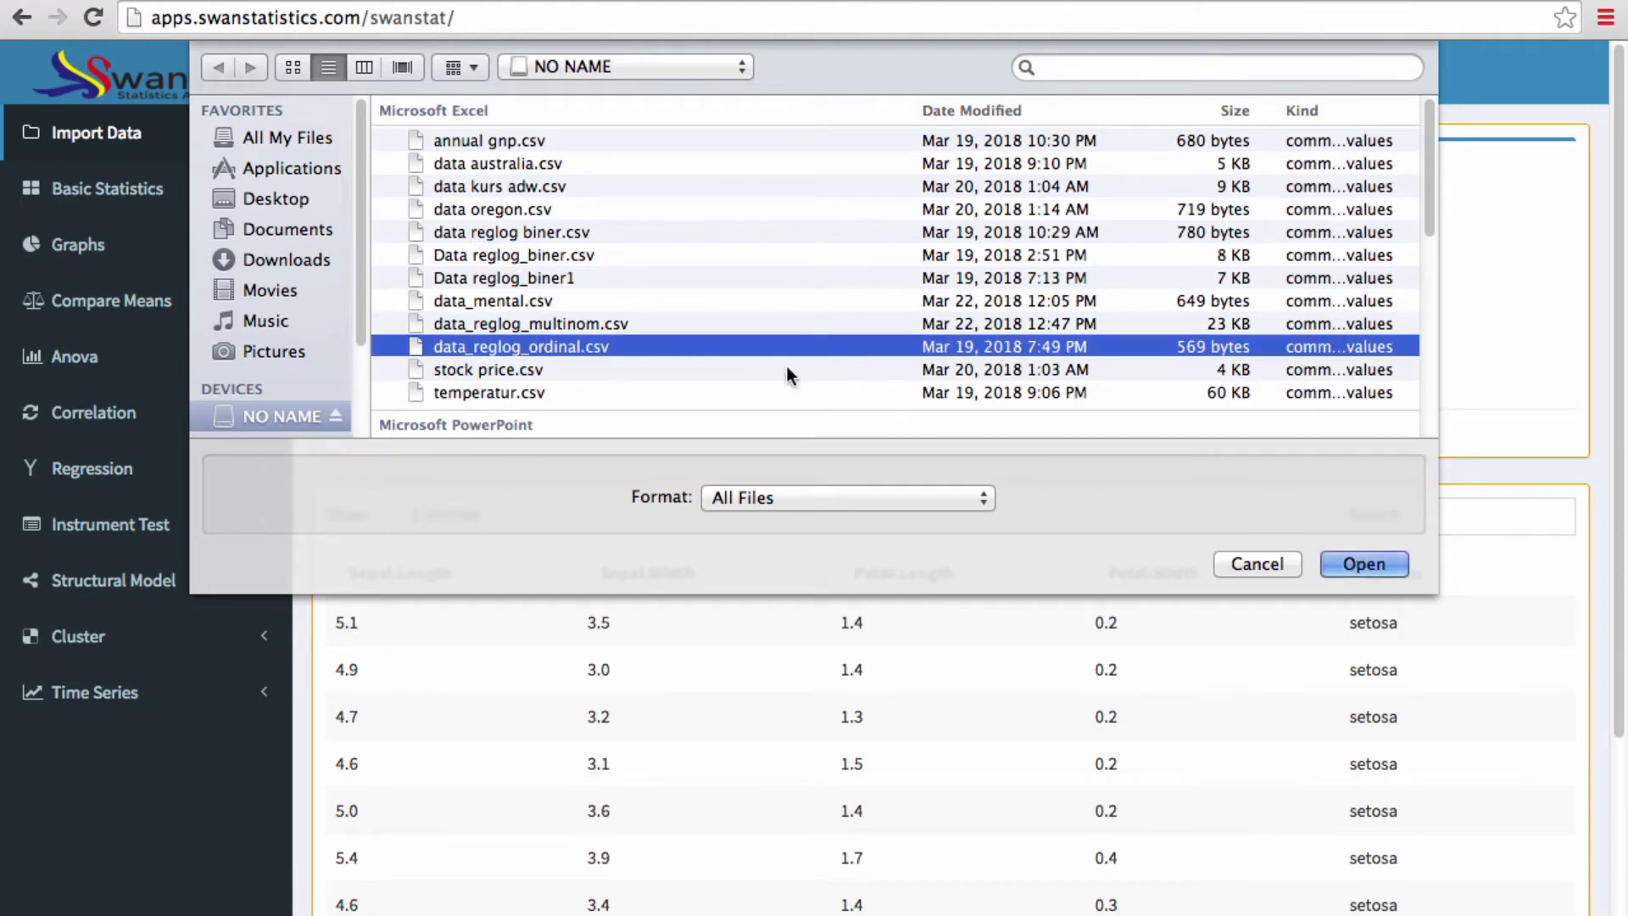
pyautogui.click(1362, 562)
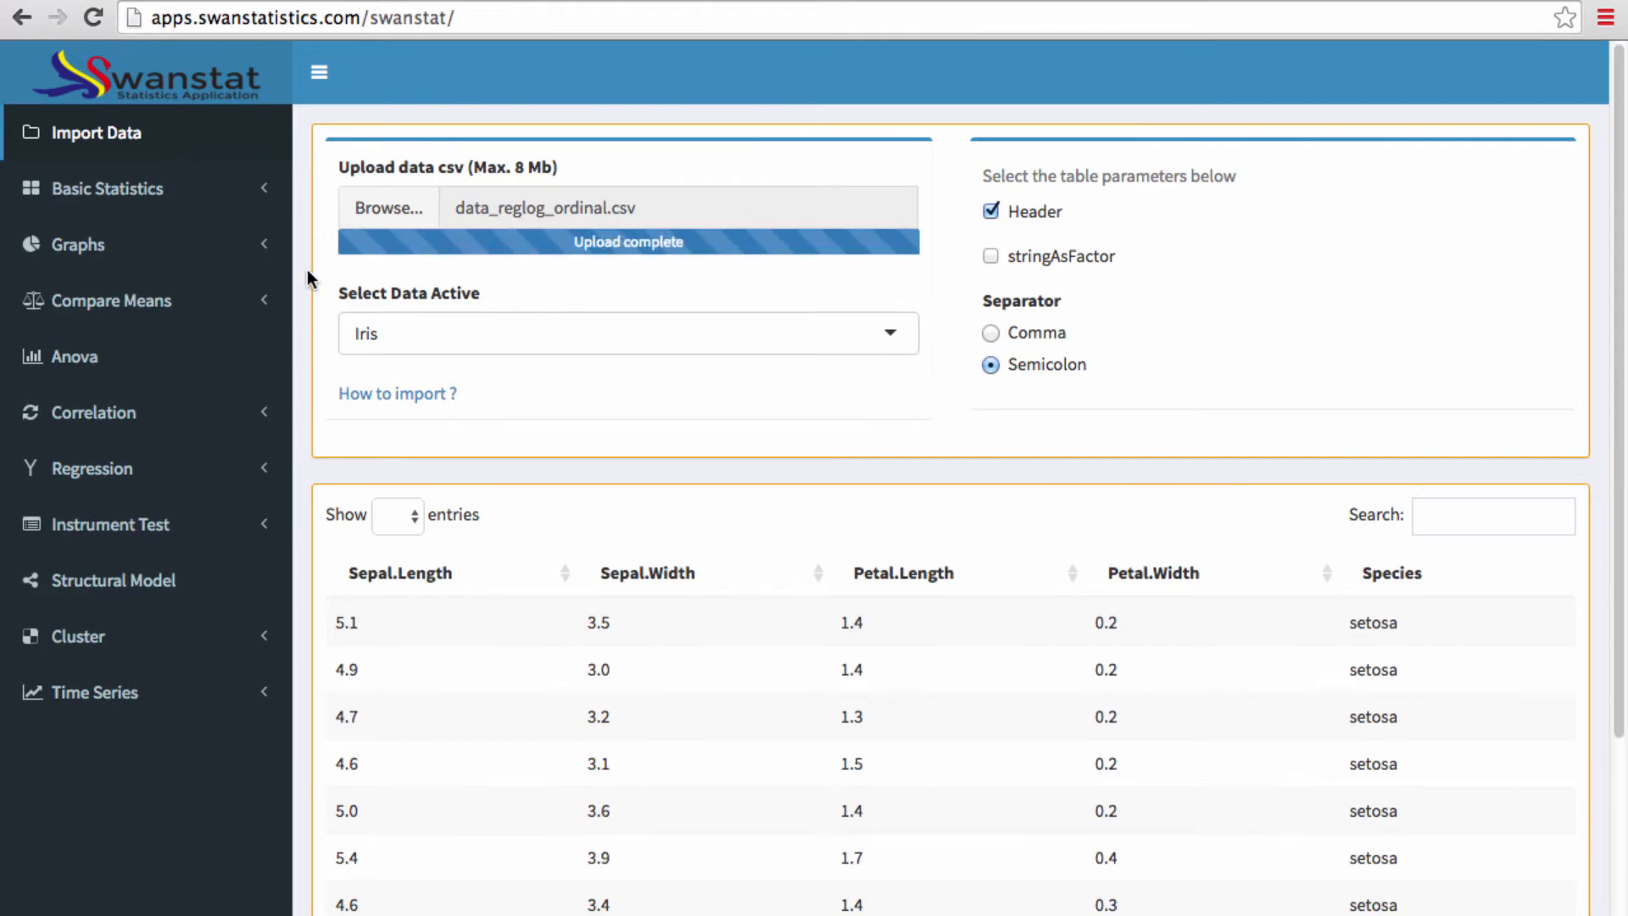
pyautogui.click(512, 327)
pyautogui.click(475, 380)
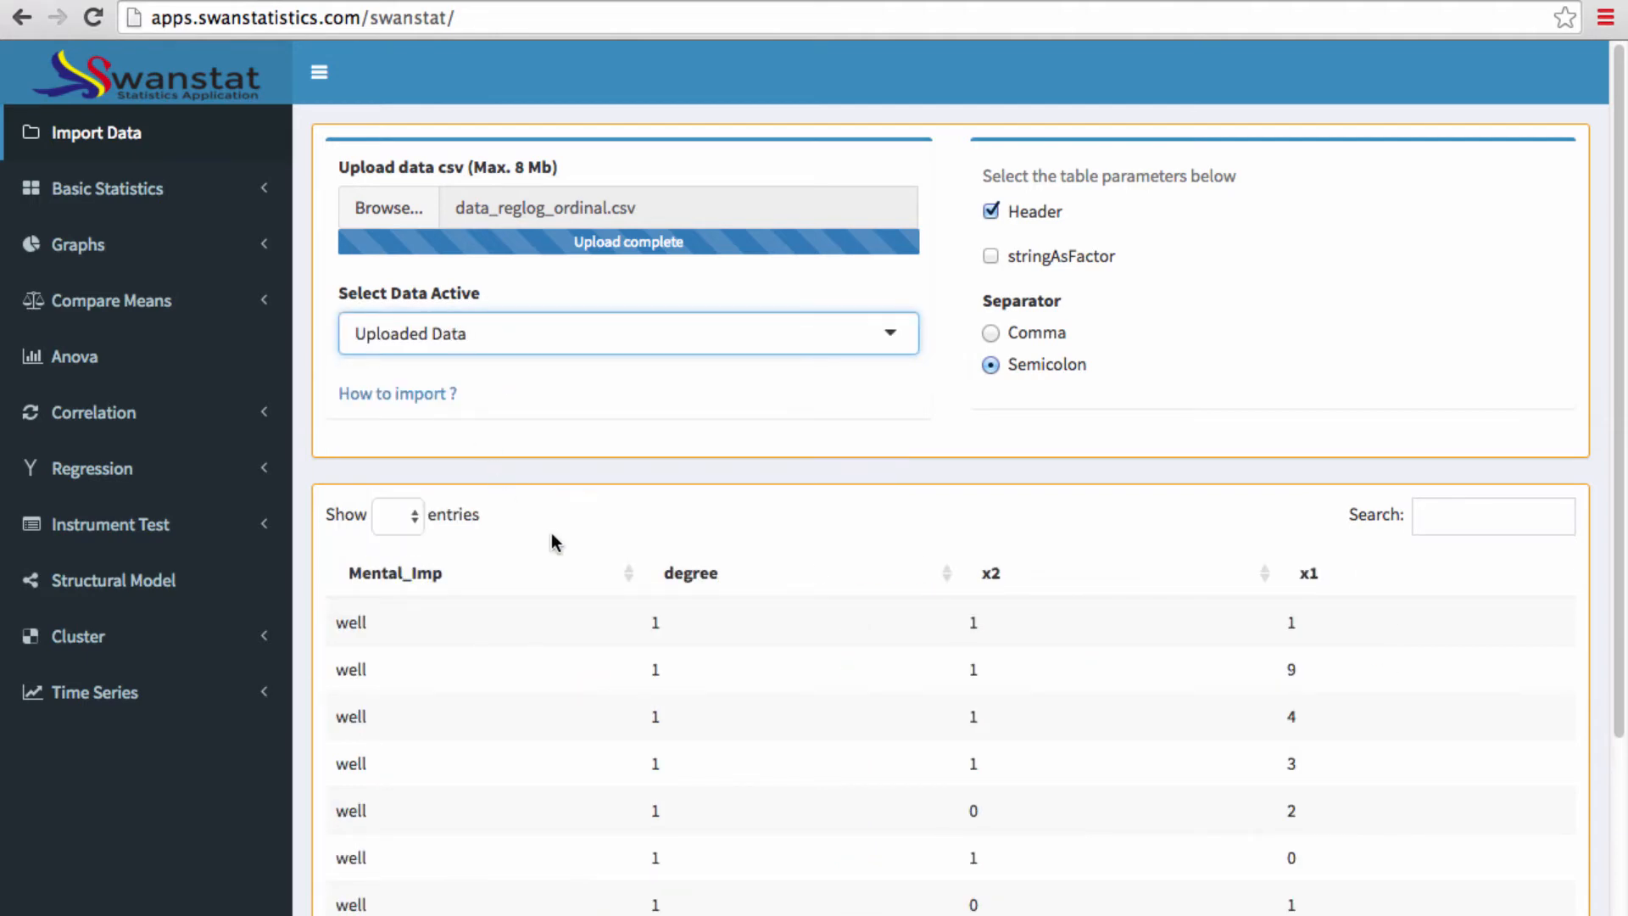
# Check the imported table's rows and enable stringAsFactor for the uploaded data
pyautogui.scroll(-4, 553, 541)
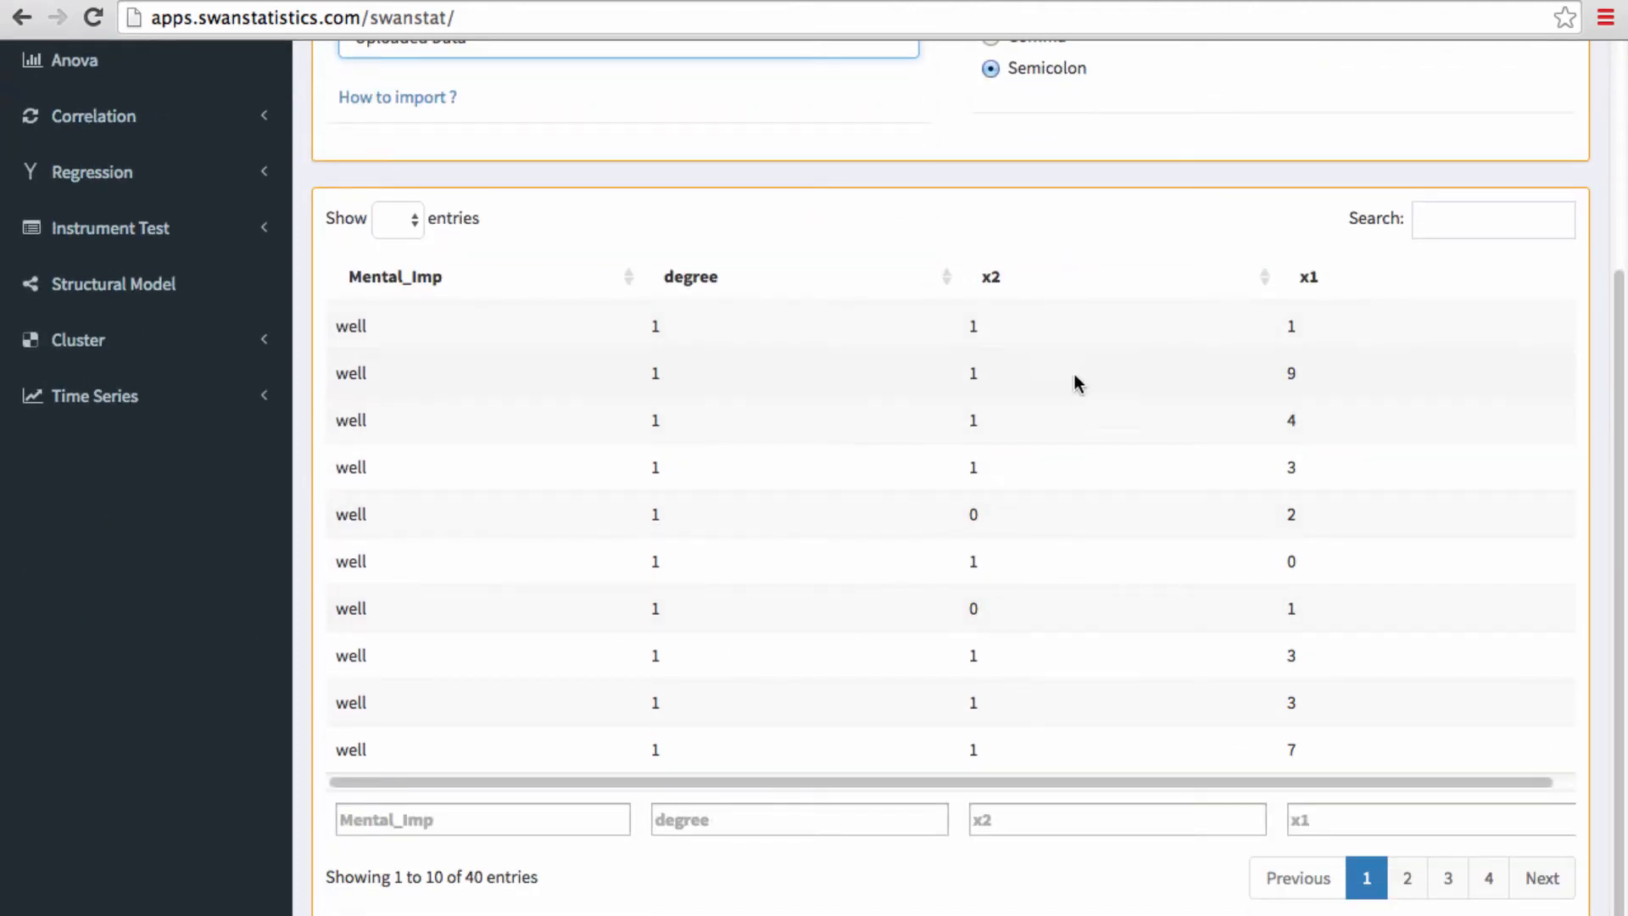
pyautogui.scroll(4, 660, 356)
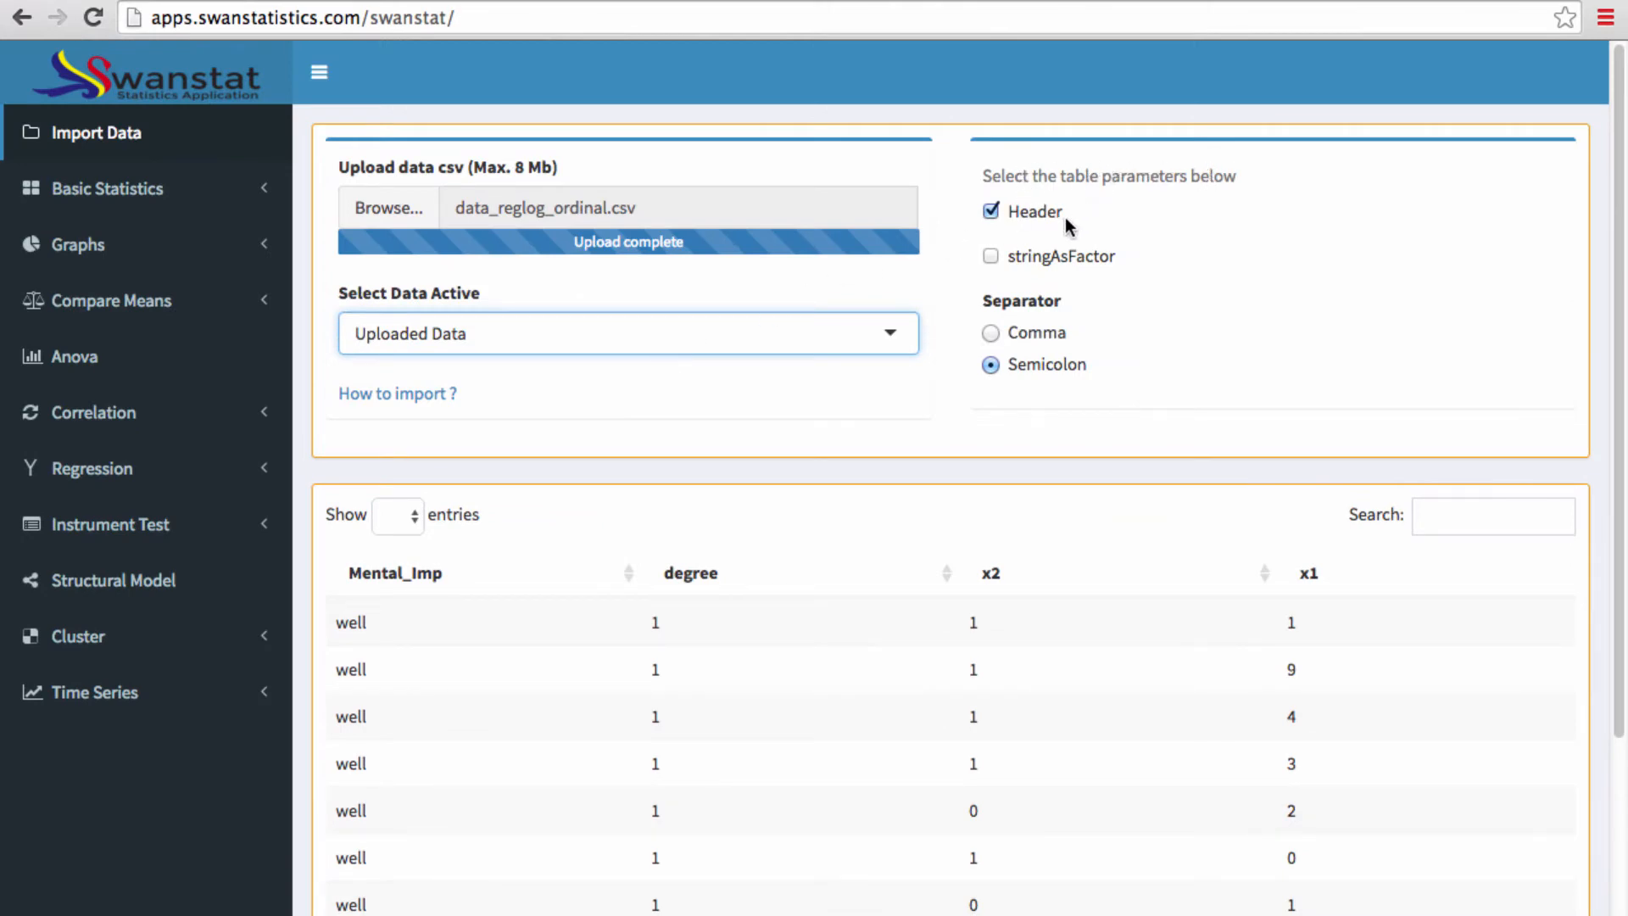
pyautogui.click(999, 261)
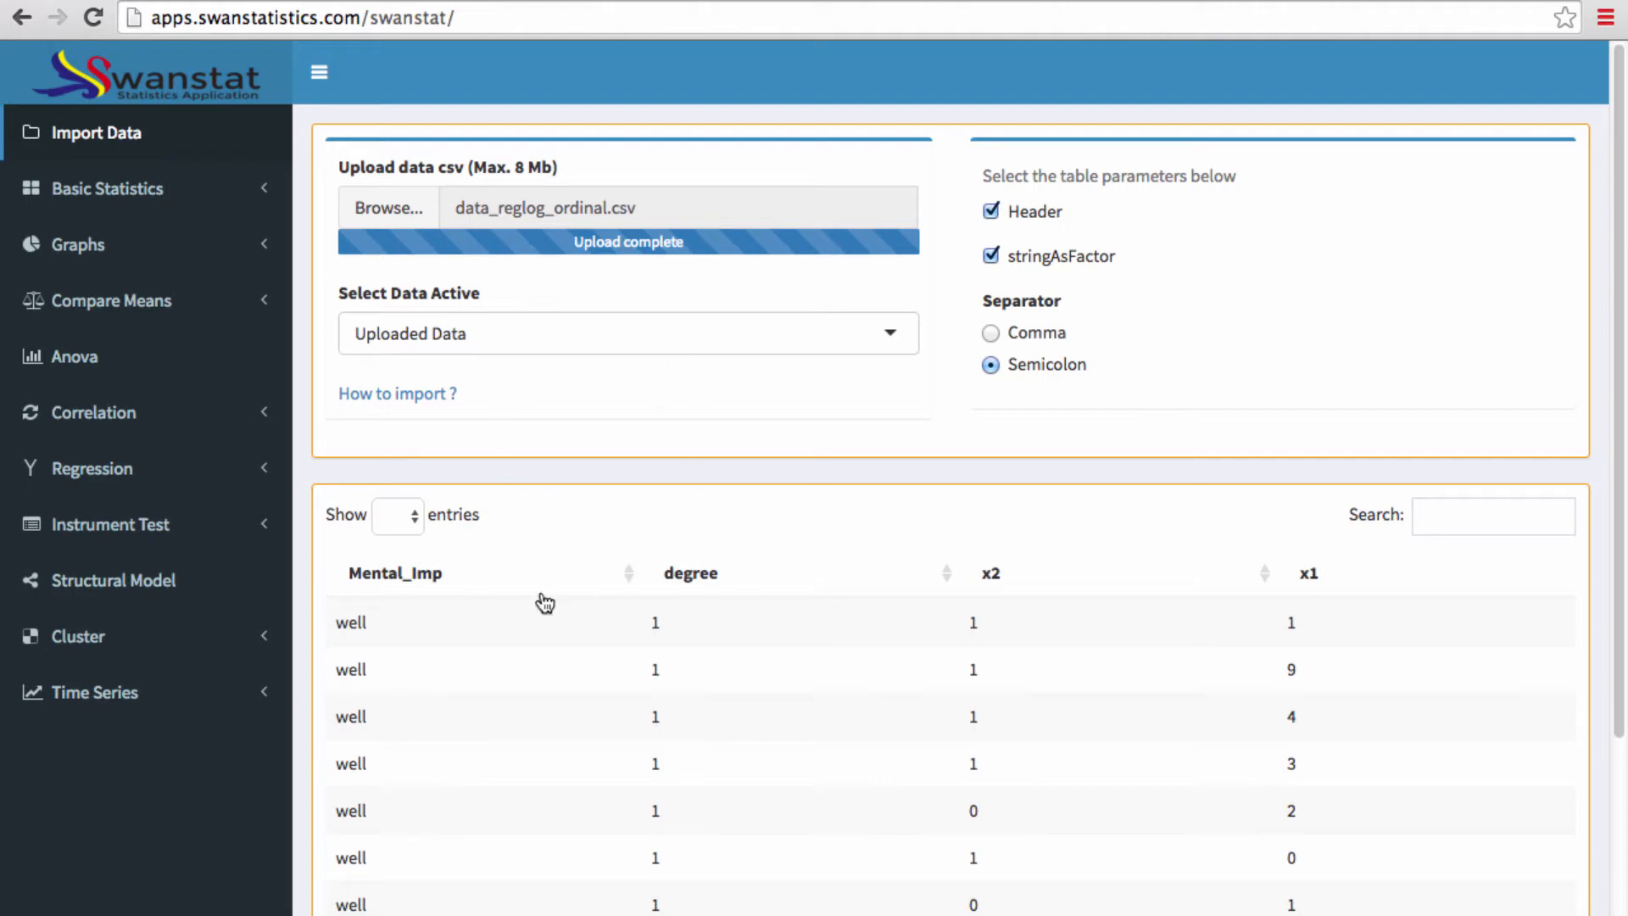
# Open the logistic regression analysis and set Mental_Imp as the dependent variable
pyautogui.scroll(-2, 532, 504)
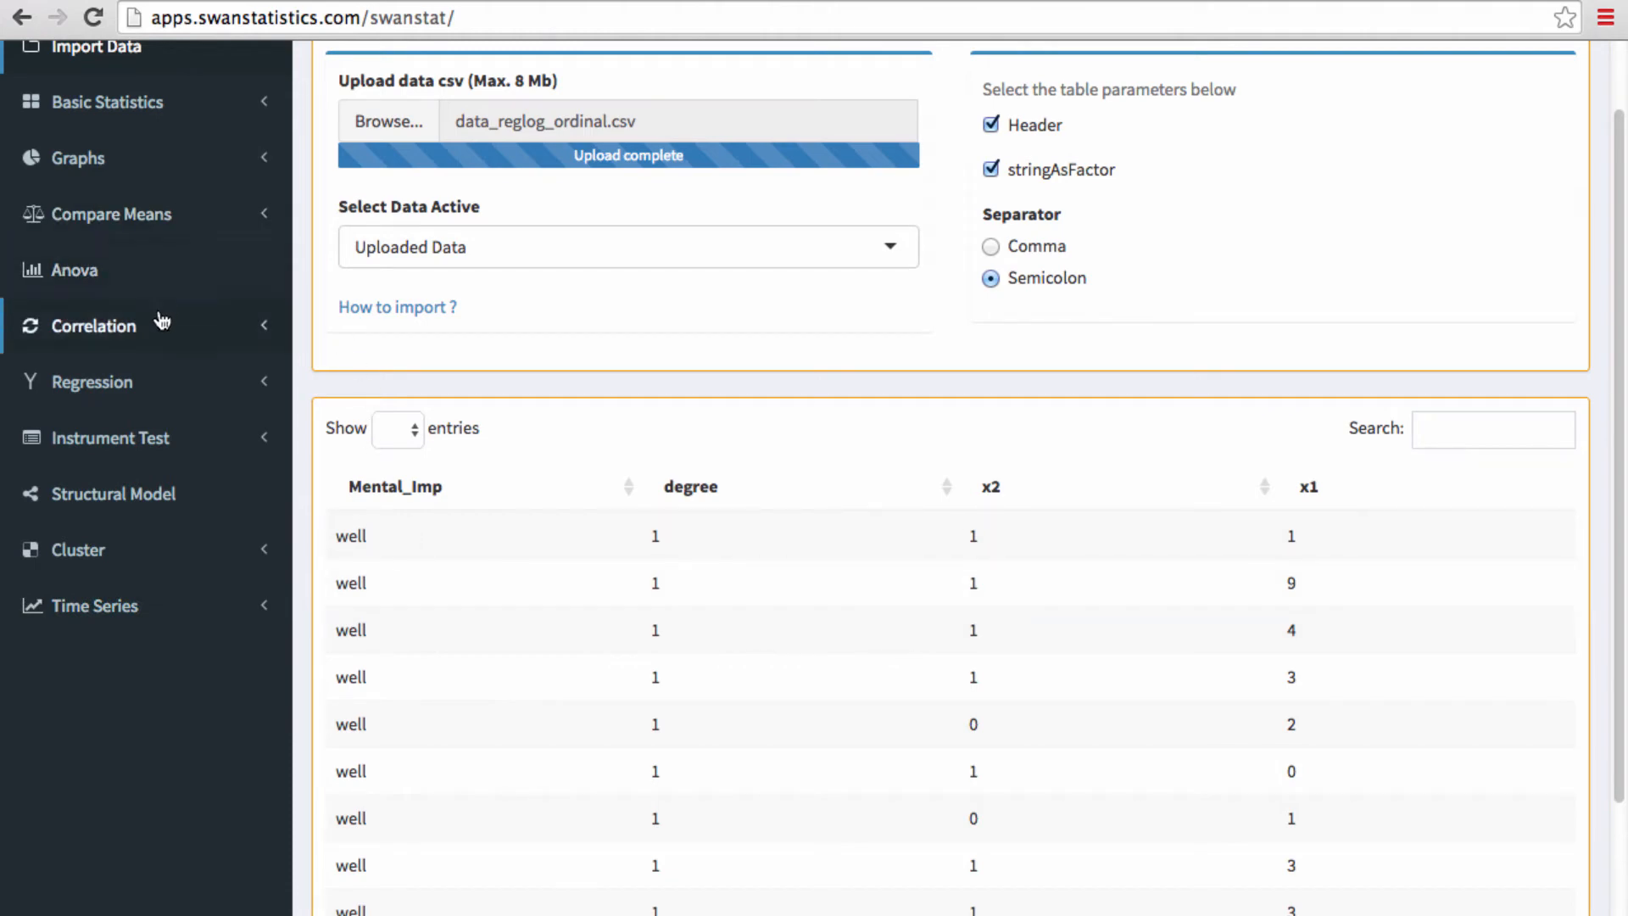
pyautogui.click(146, 383)
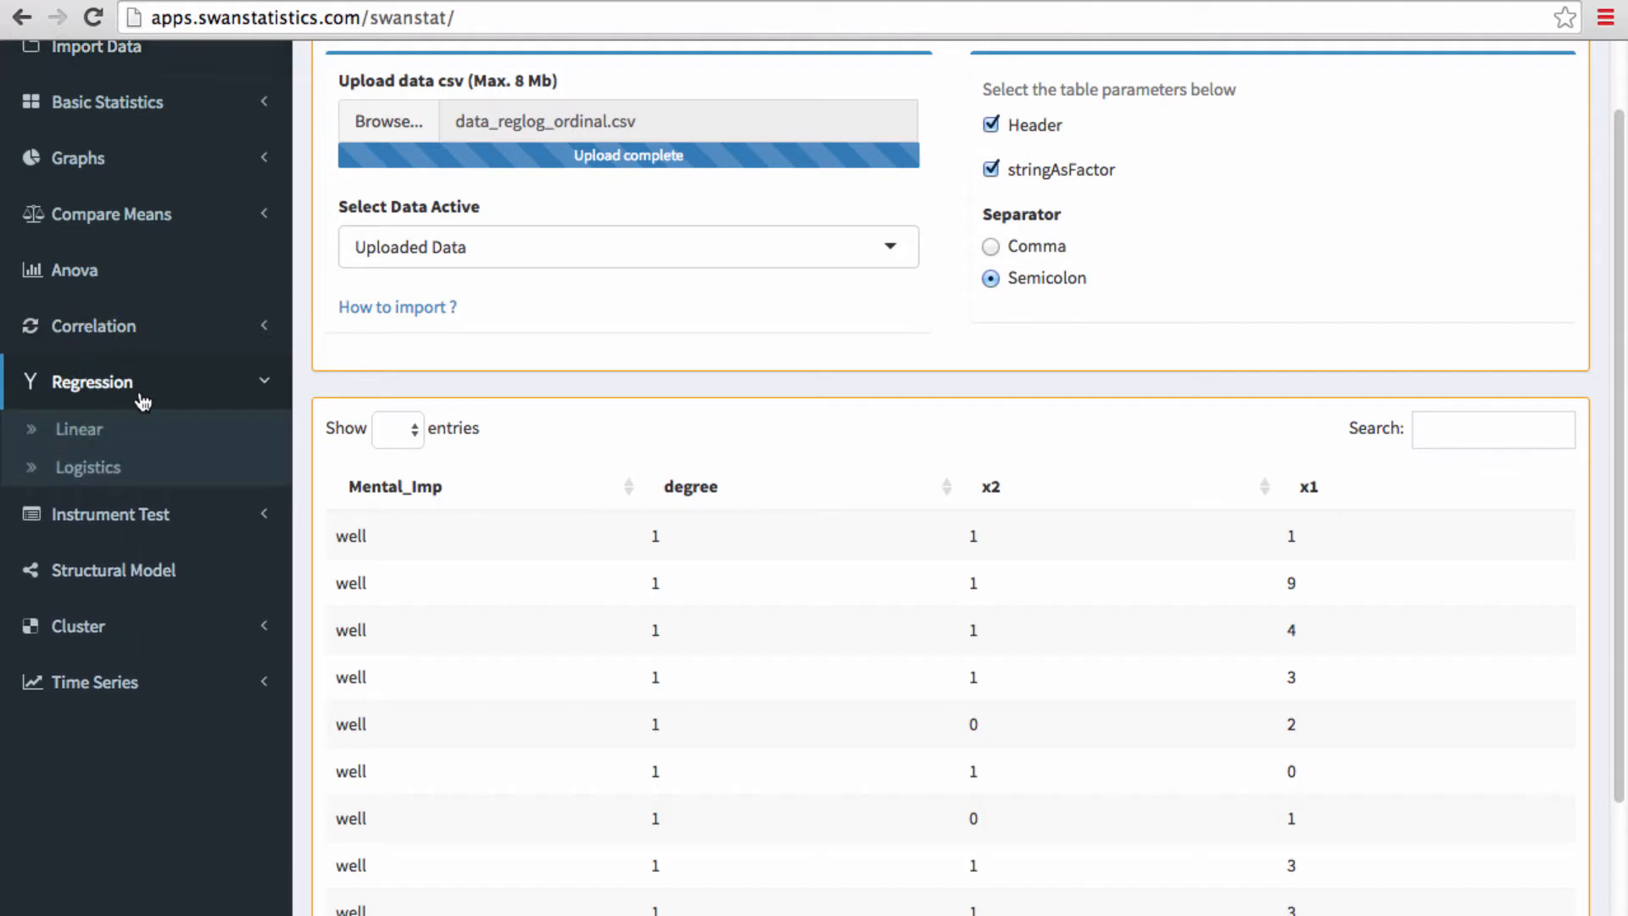
pyautogui.click(110, 470)
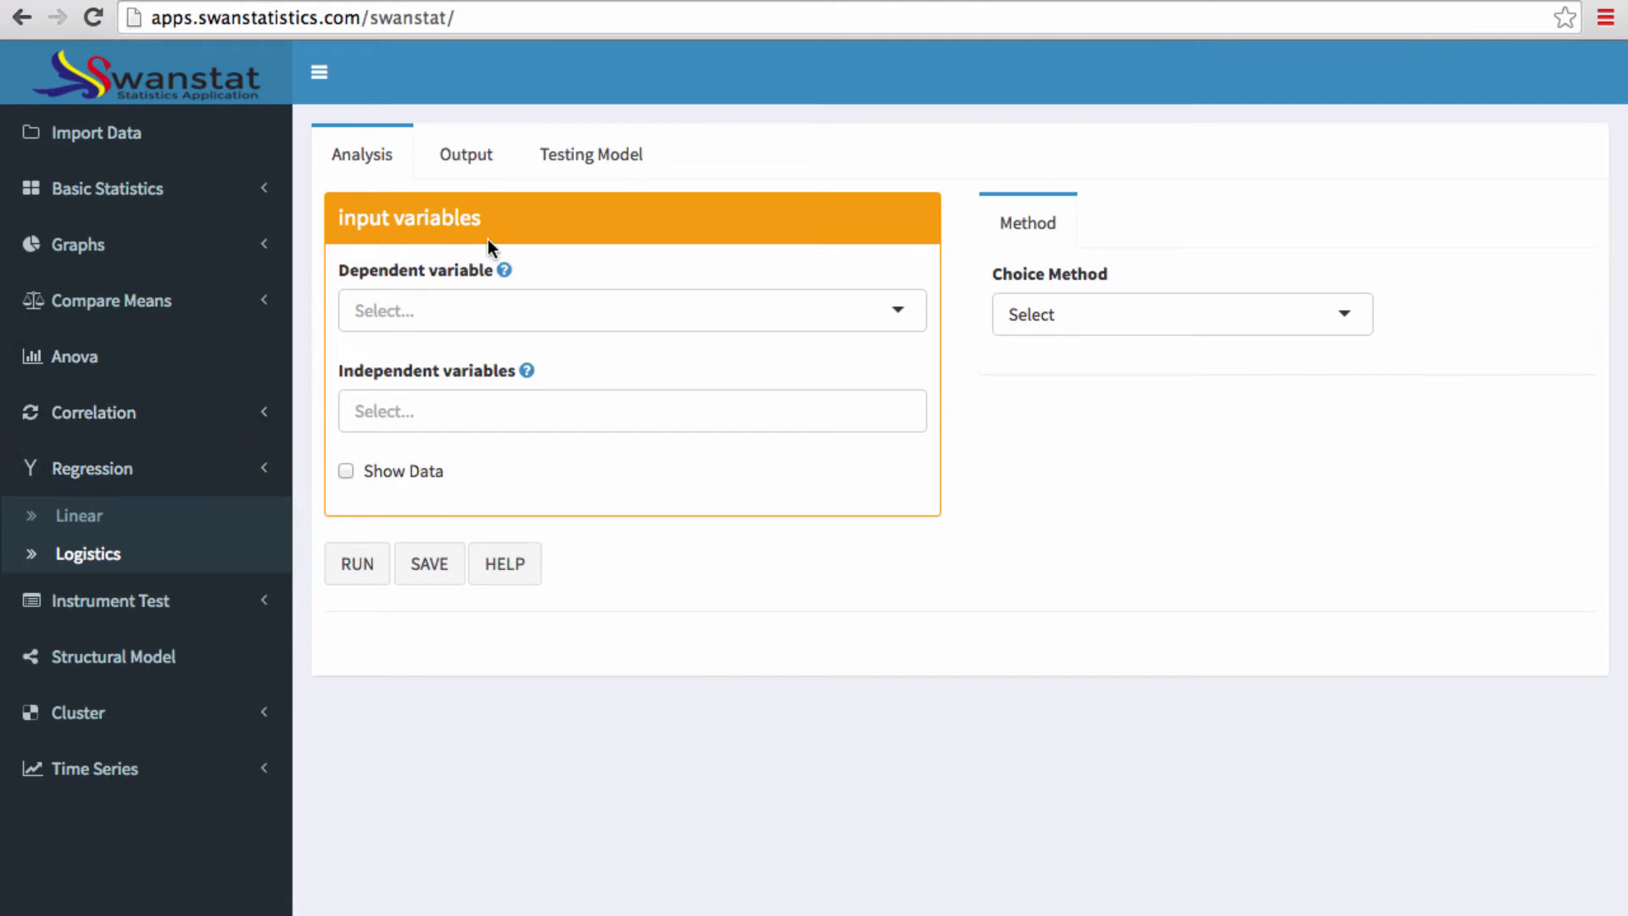
pyautogui.click(415, 313)
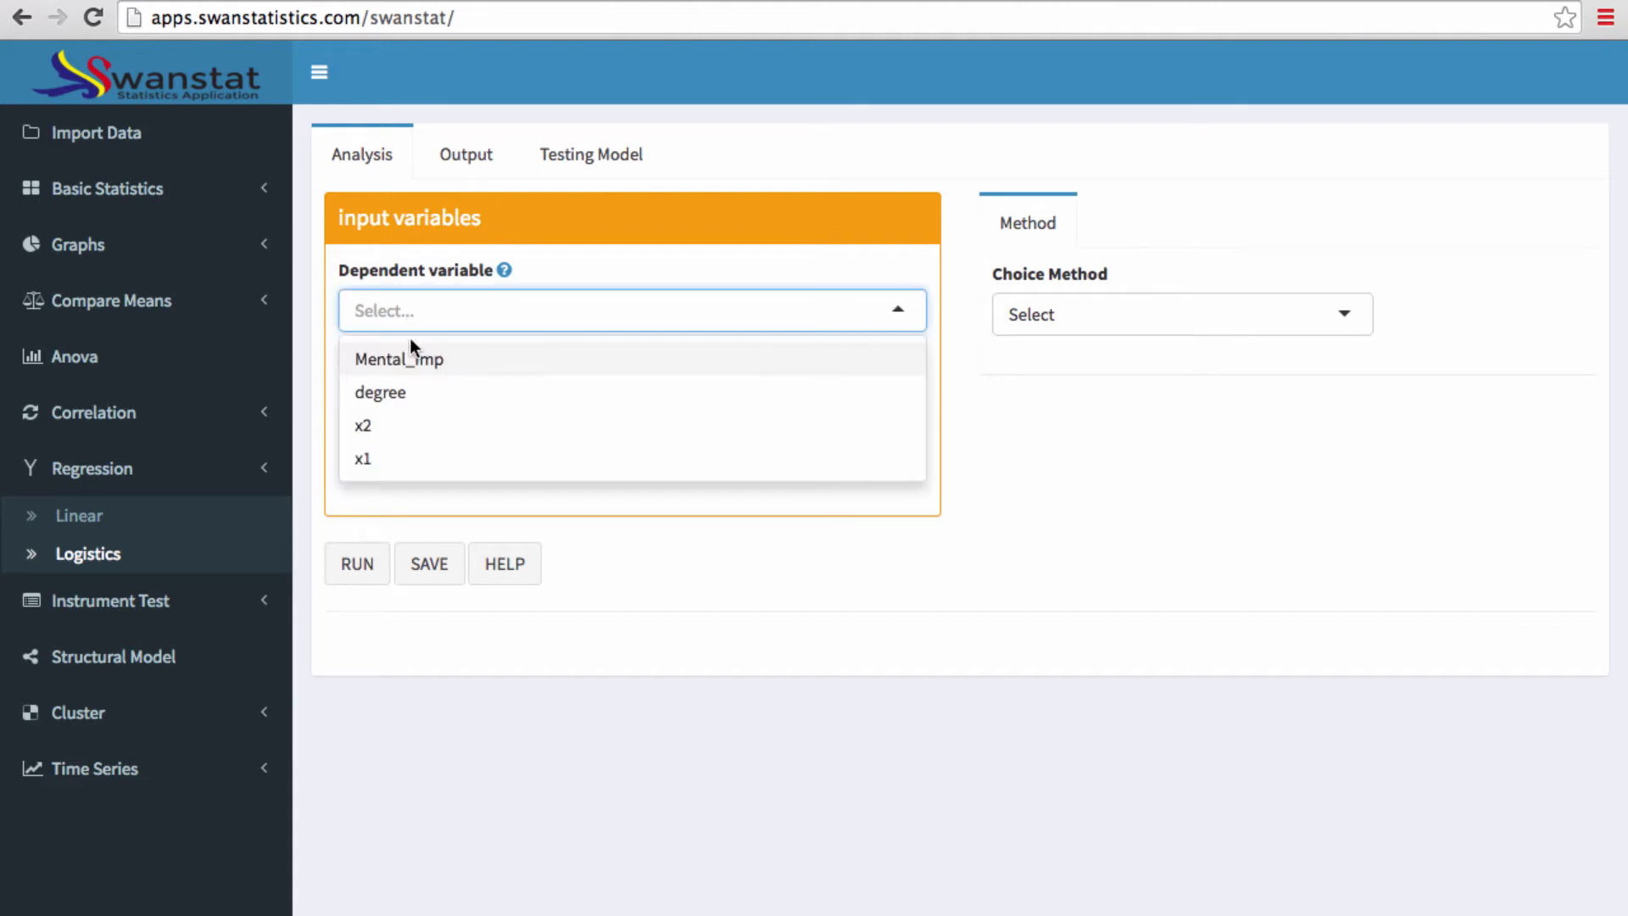
pyautogui.click(414, 361)
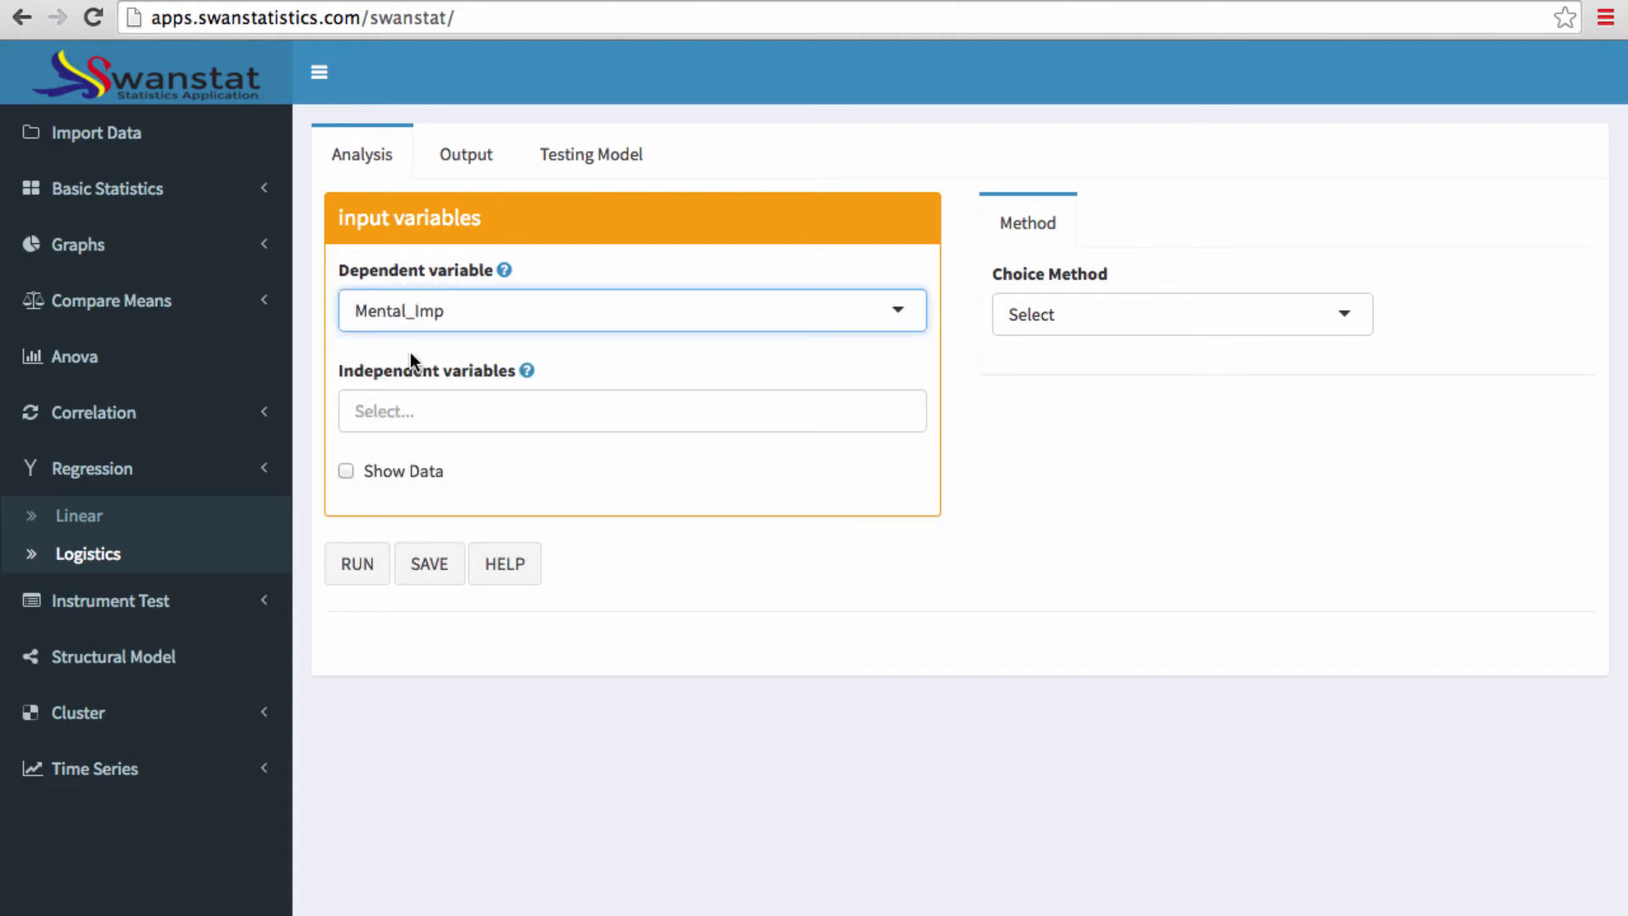
pyautogui.click(412, 381)
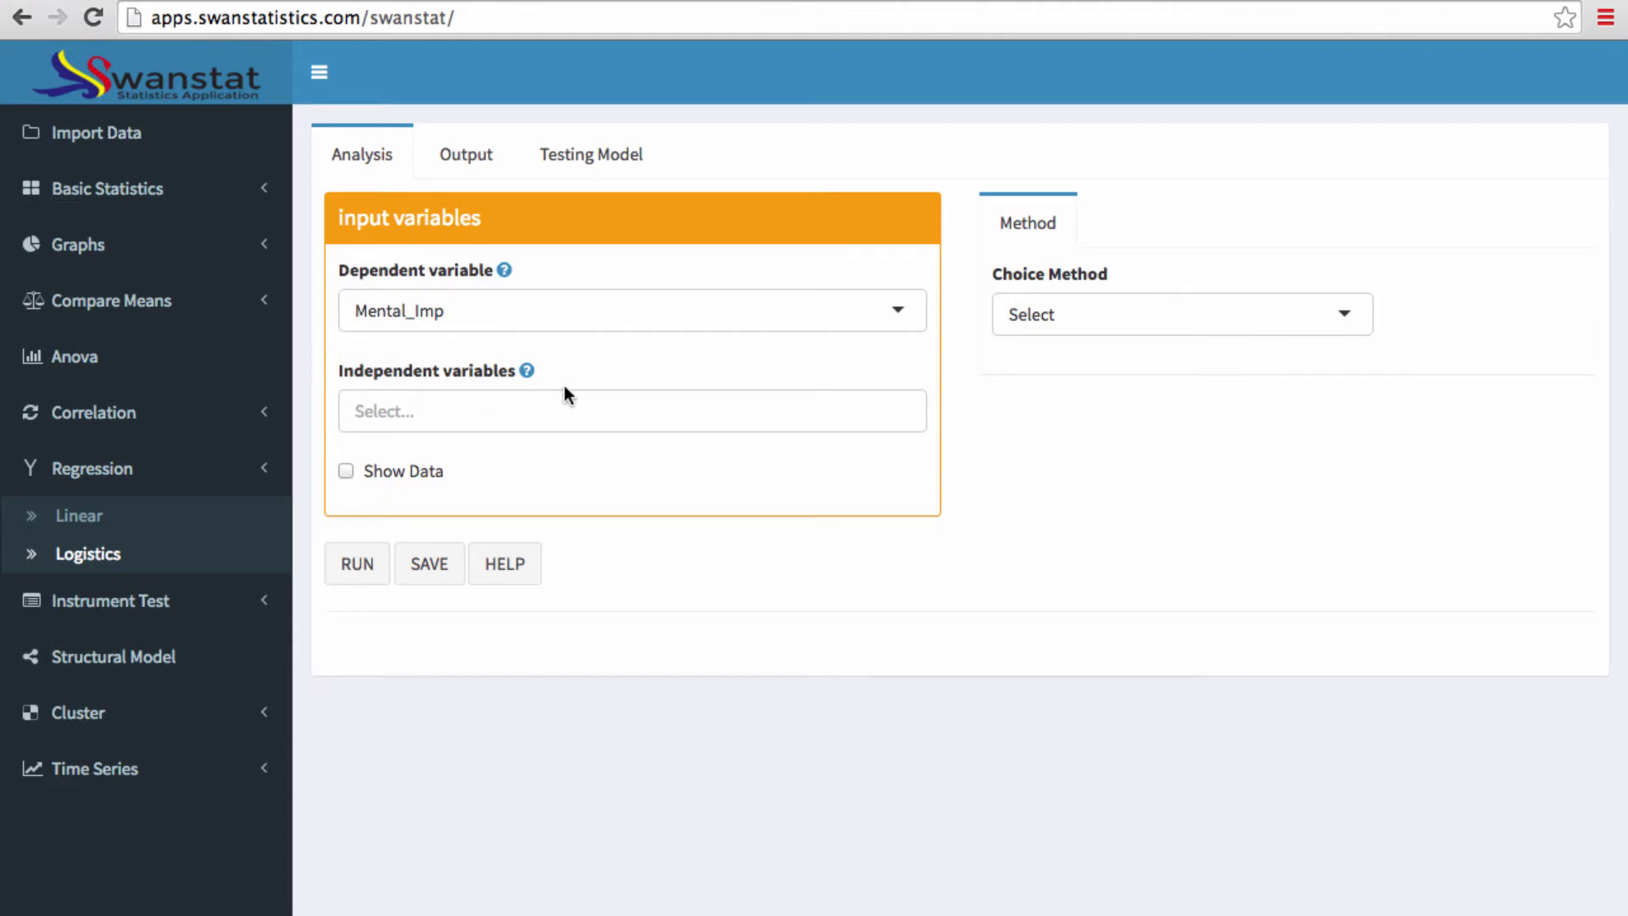
# Add x1 and x2 as the independent variables of the logistic regression
pyautogui.click(442, 410)
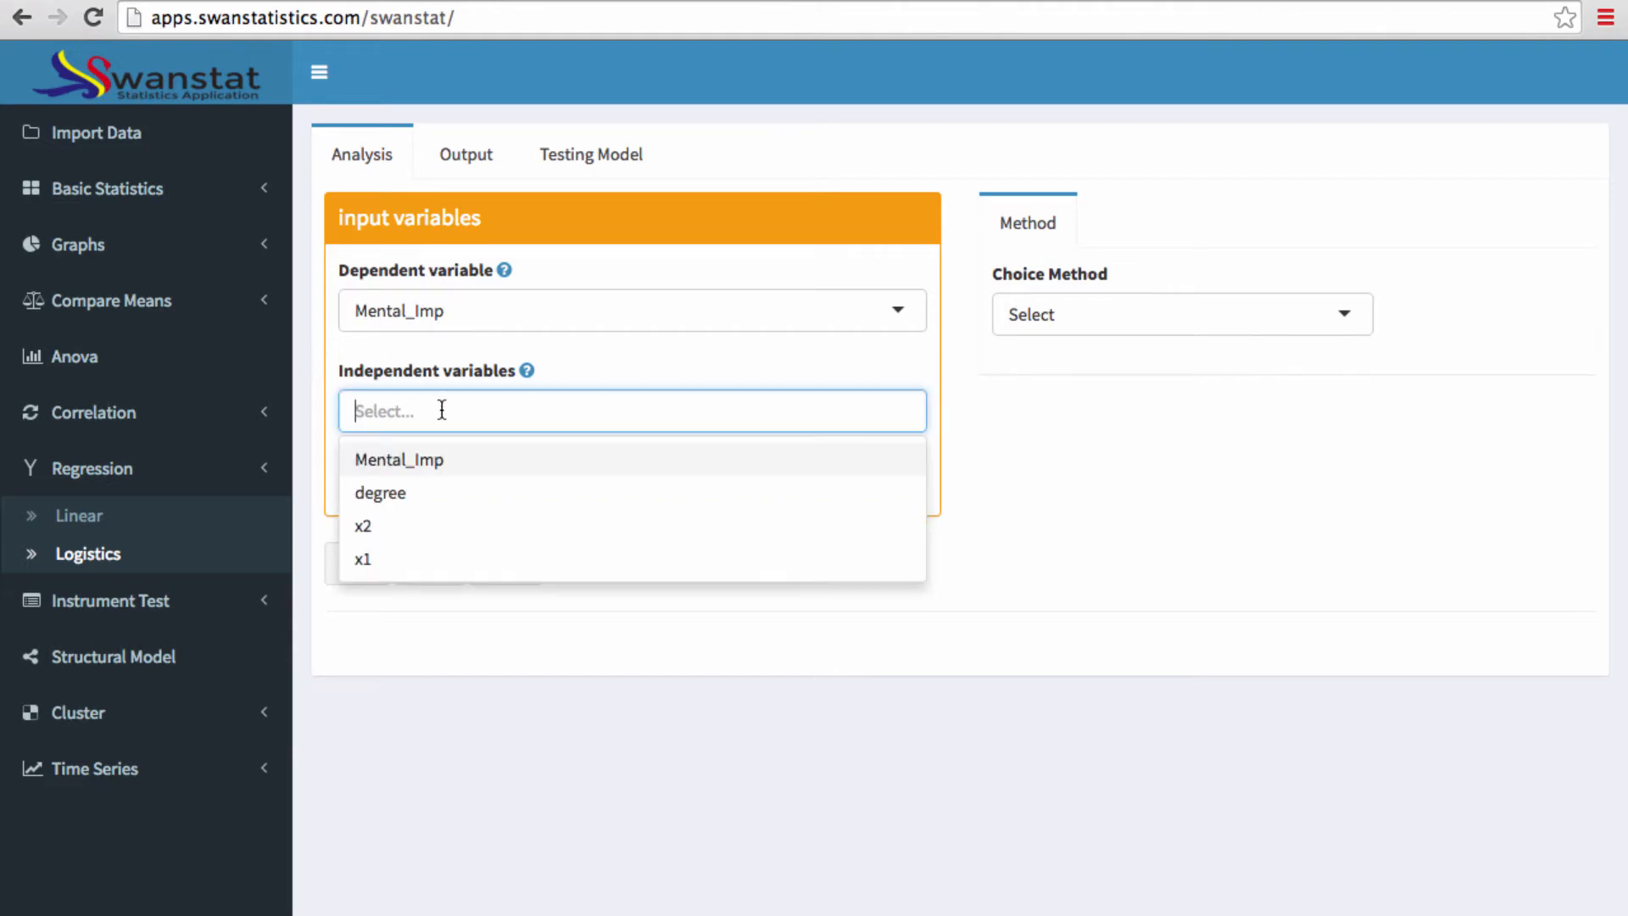
pyautogui.click(397, 559)
pyautogui.click(383, 529)
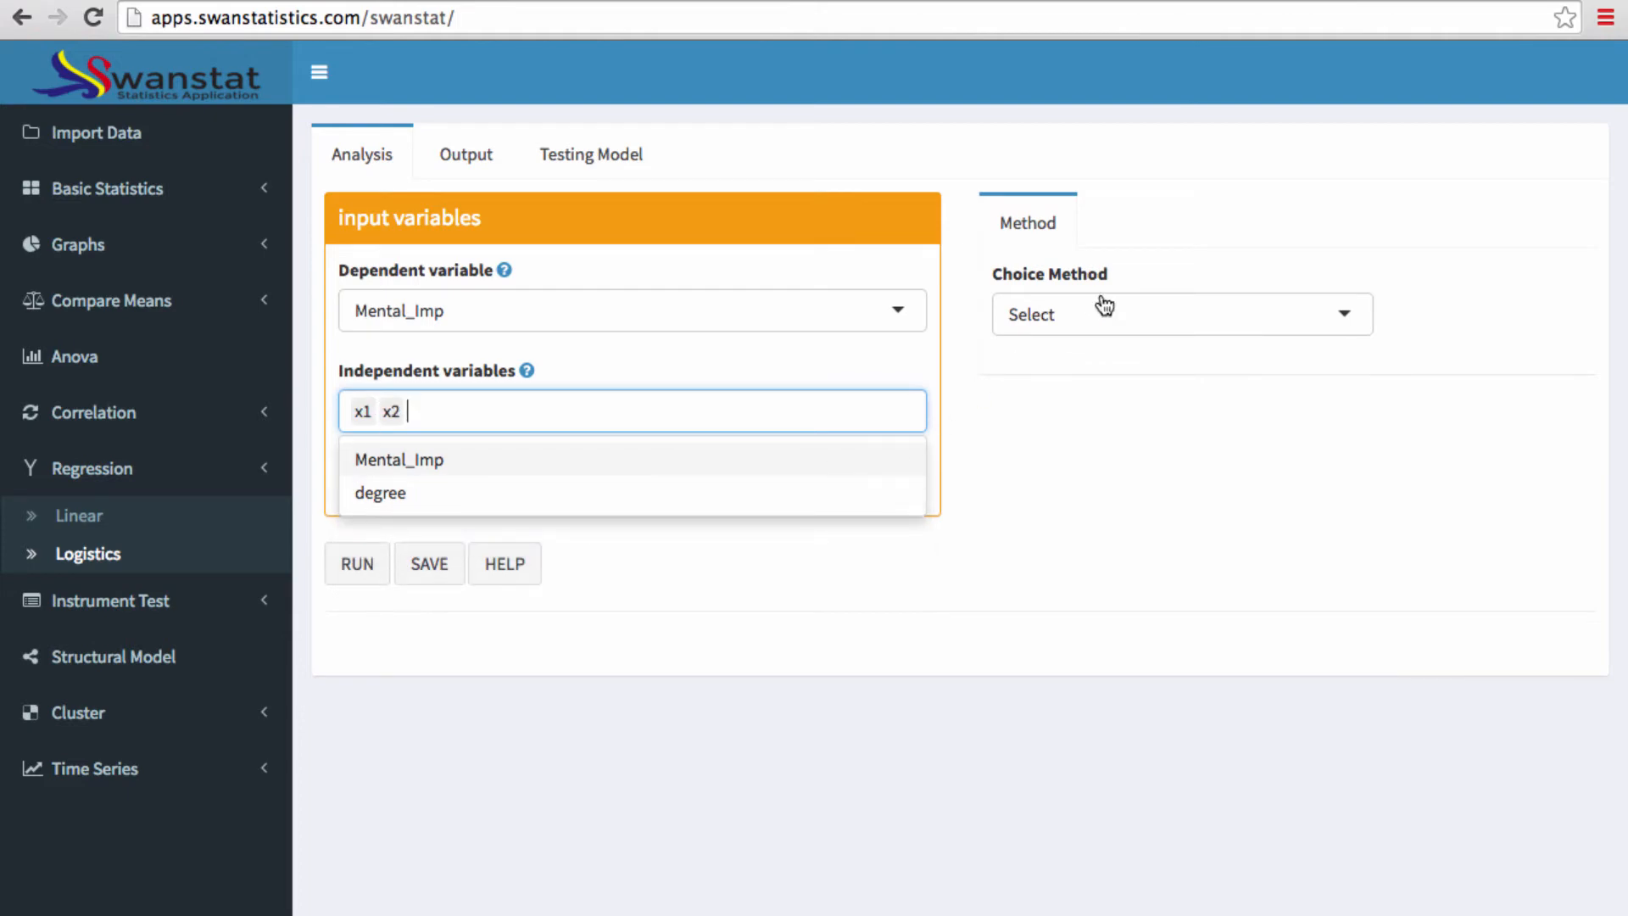
pyautogui.click(1133, 275)
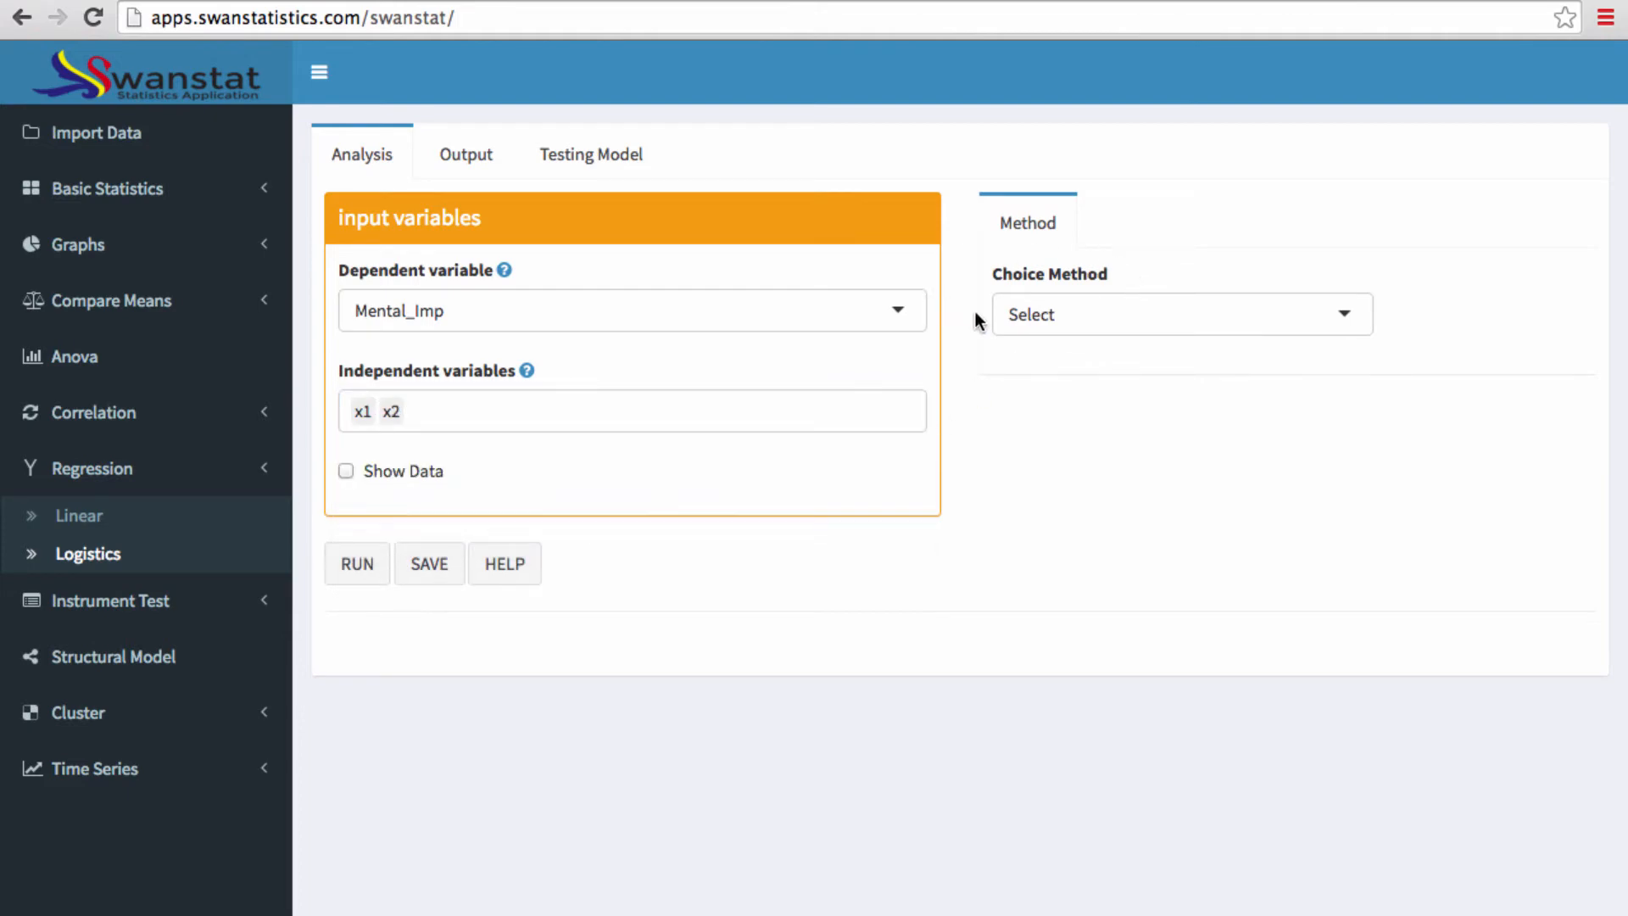
# Run the logistic regression with the Ordinal method and the selected variables' data shown
pyautogui.click(1009, 314)
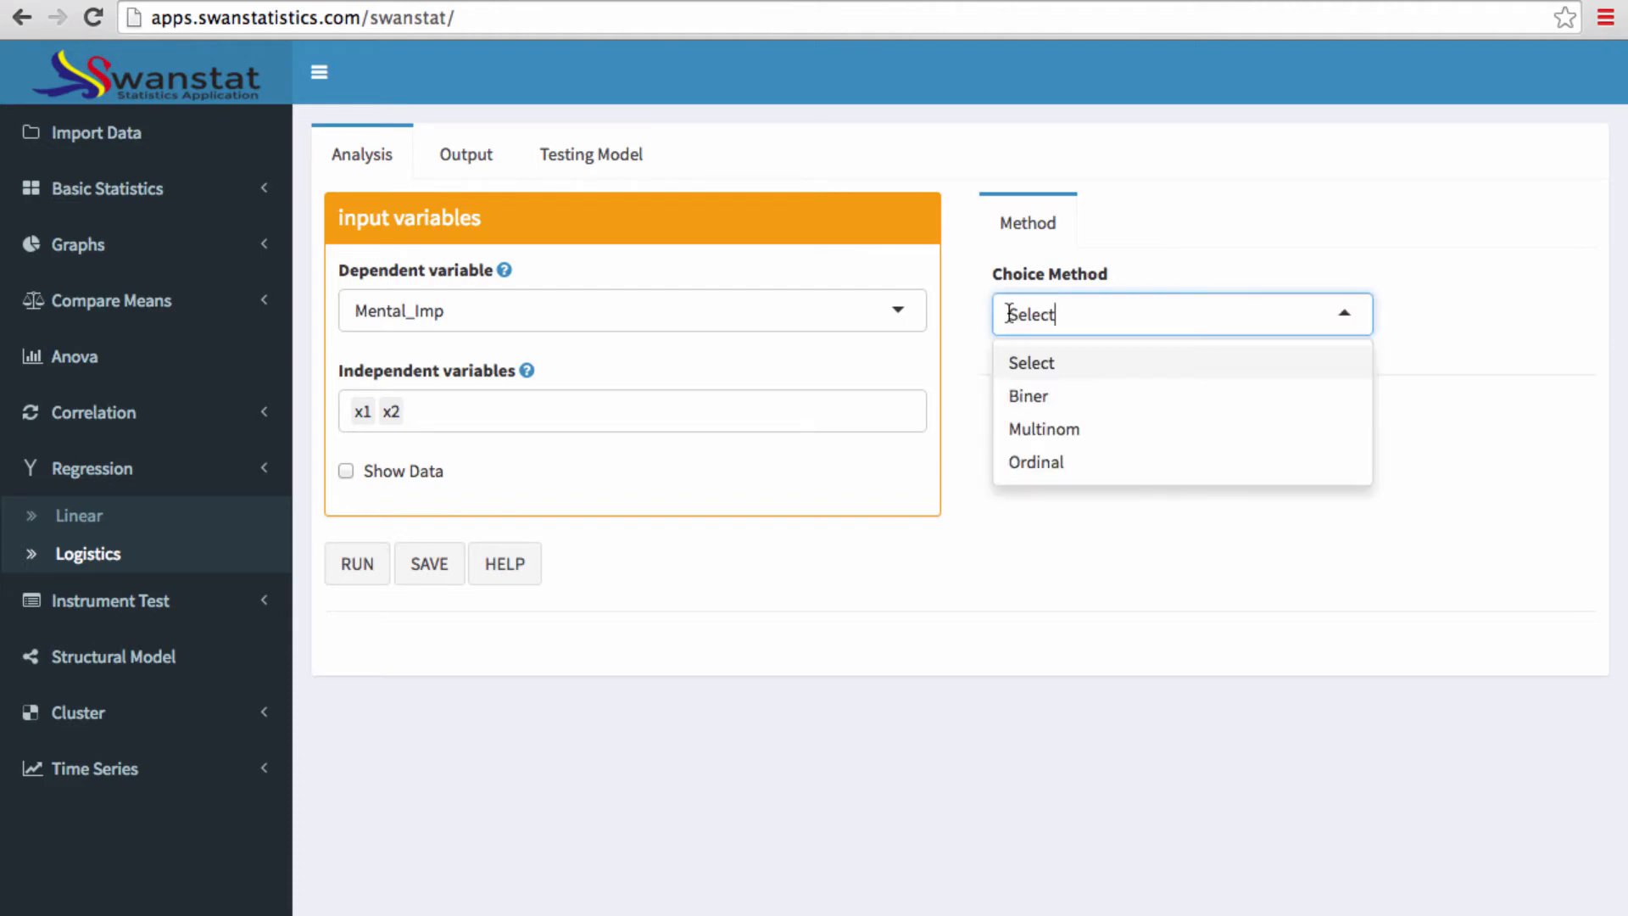
pyautogui.click(1032, 465)
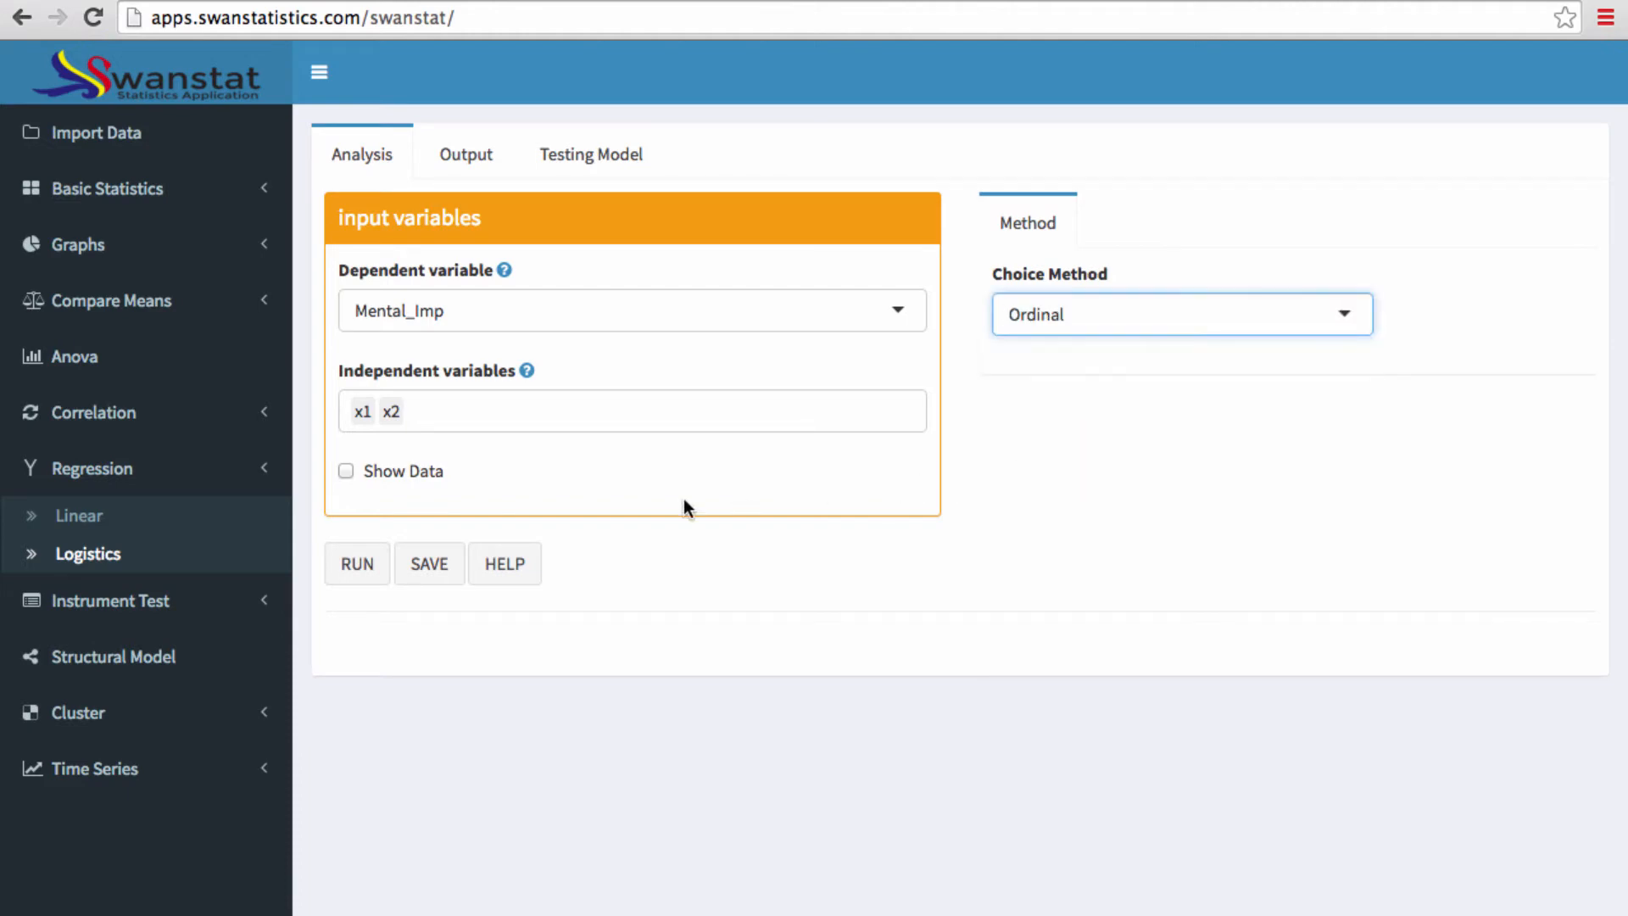
pyautogui.click(346, 472)
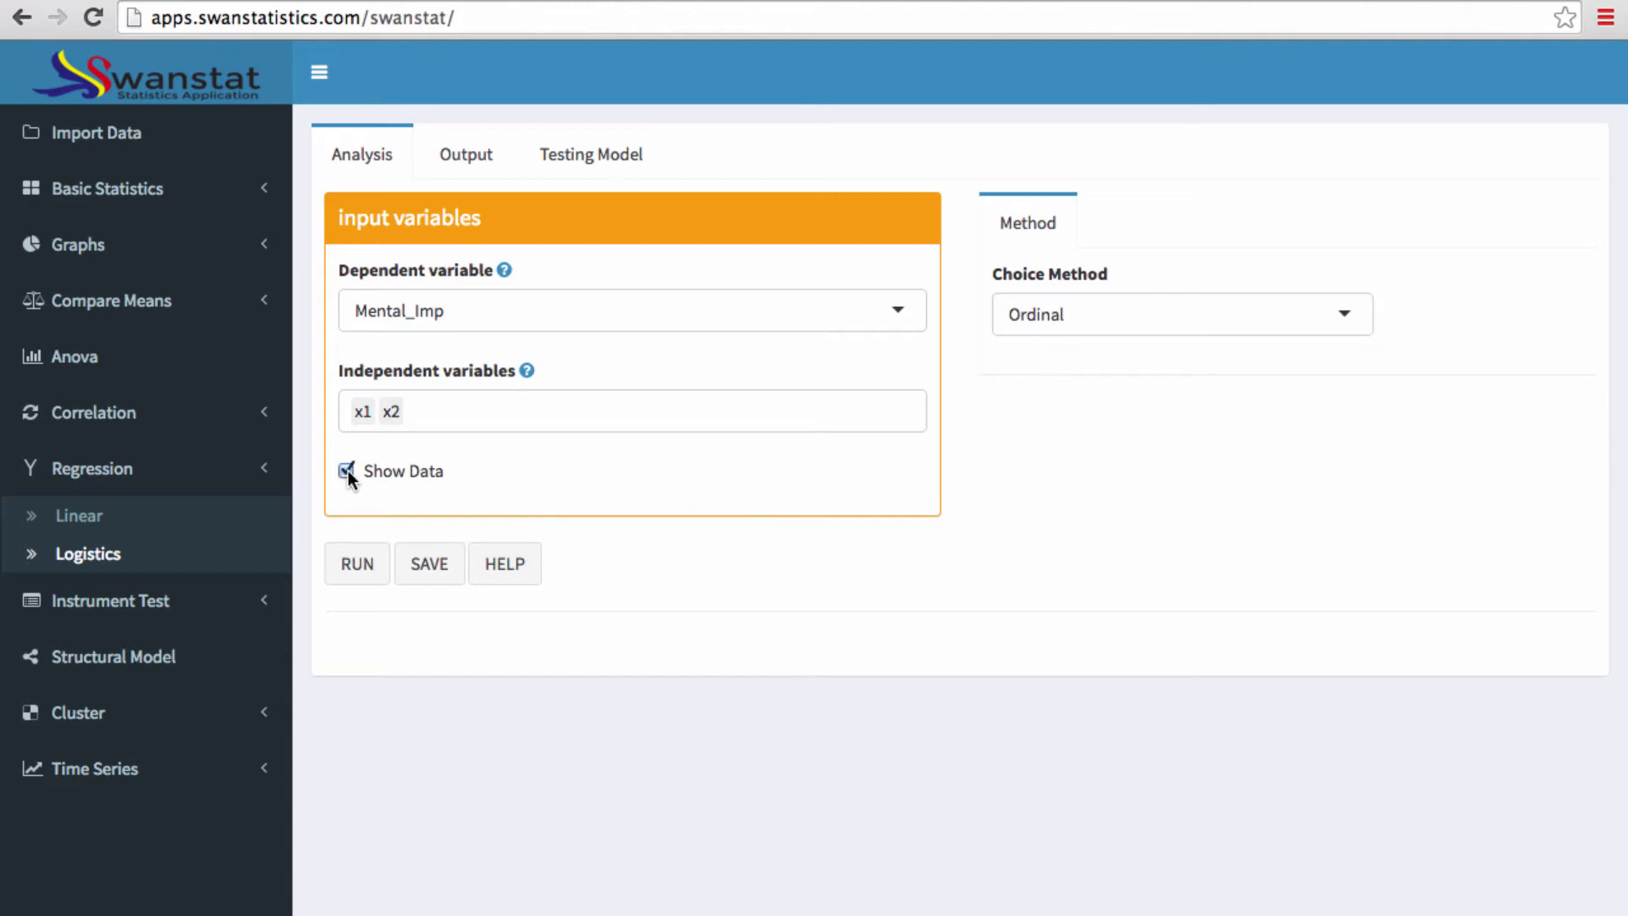
pyautogui.scroll(-3, 497, 427)
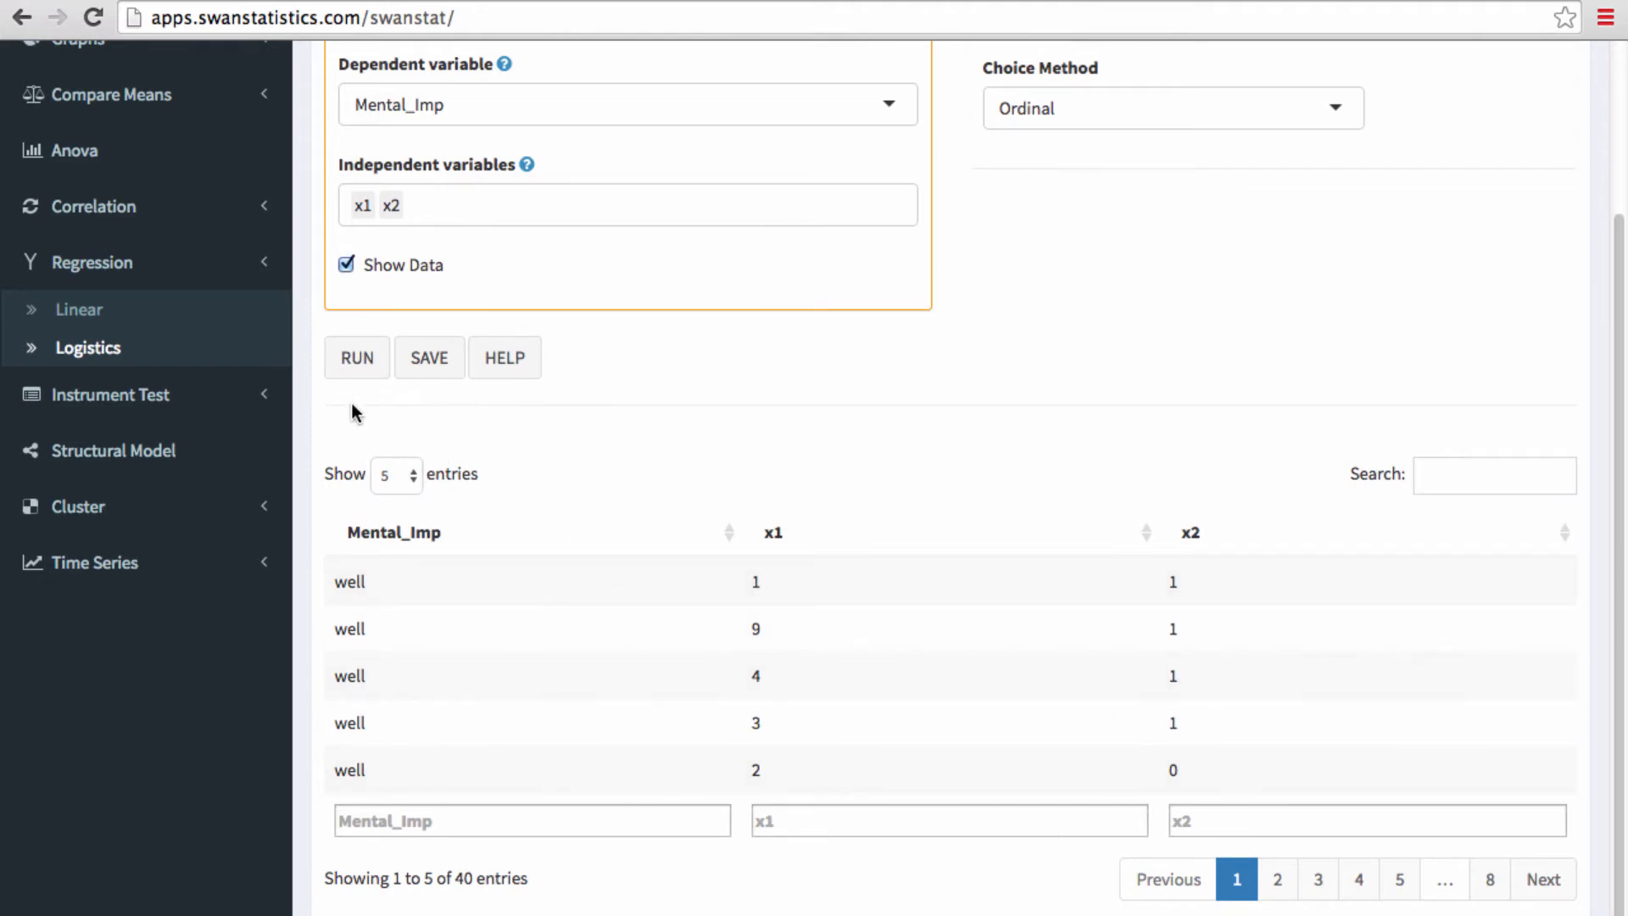
pyautogui.click(355, 363)
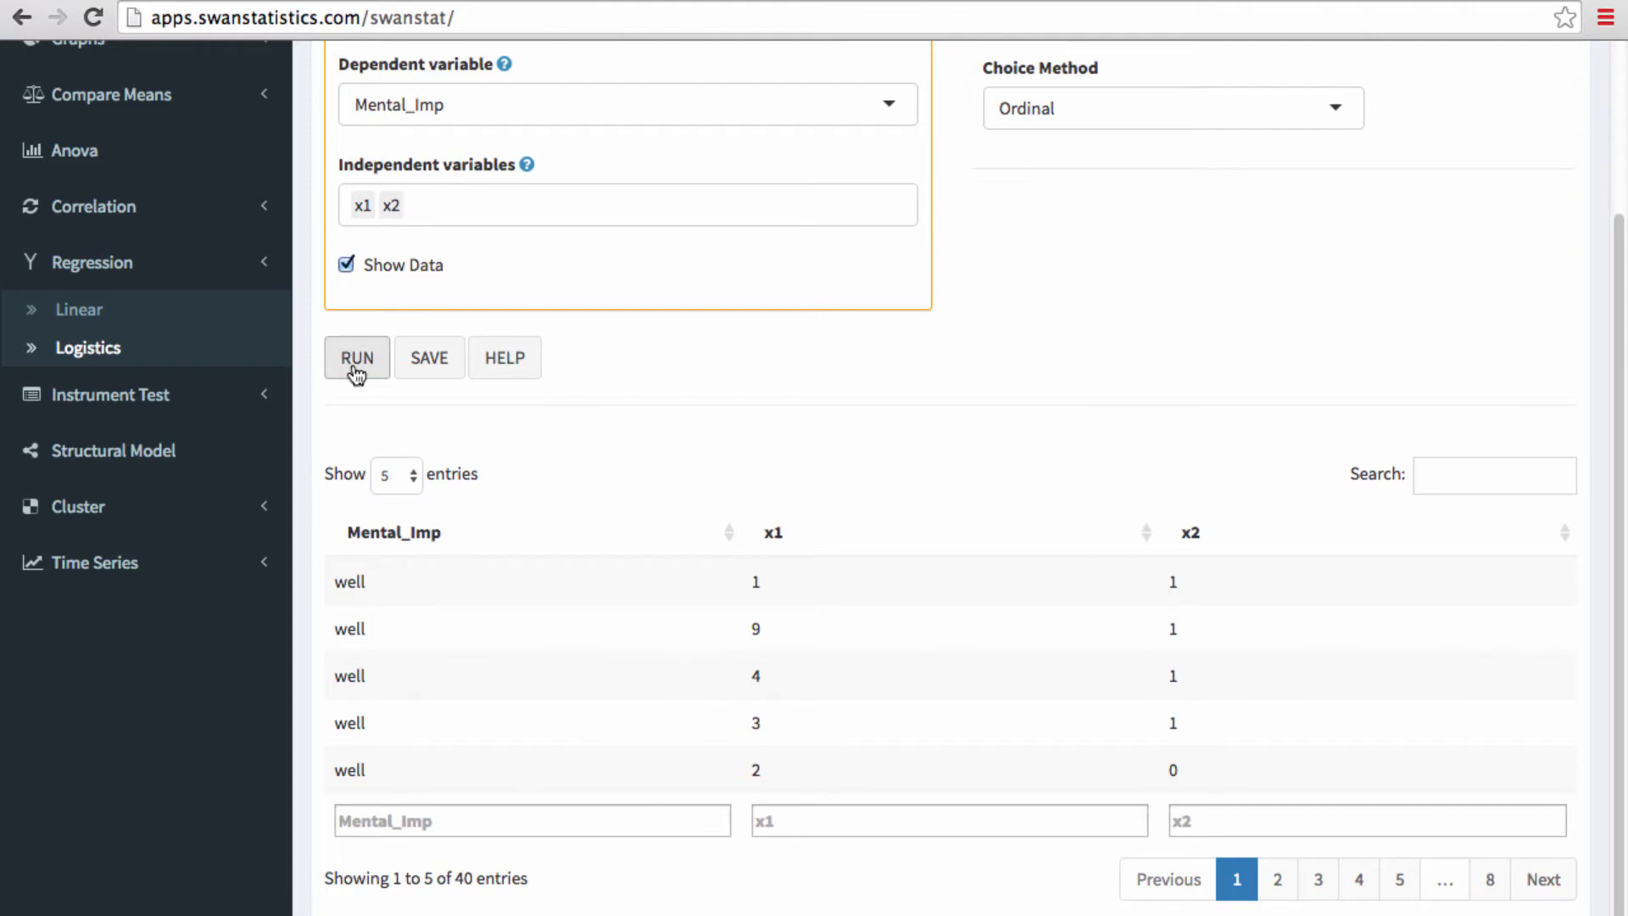
pyautogui.scroll(3, 710, 371)
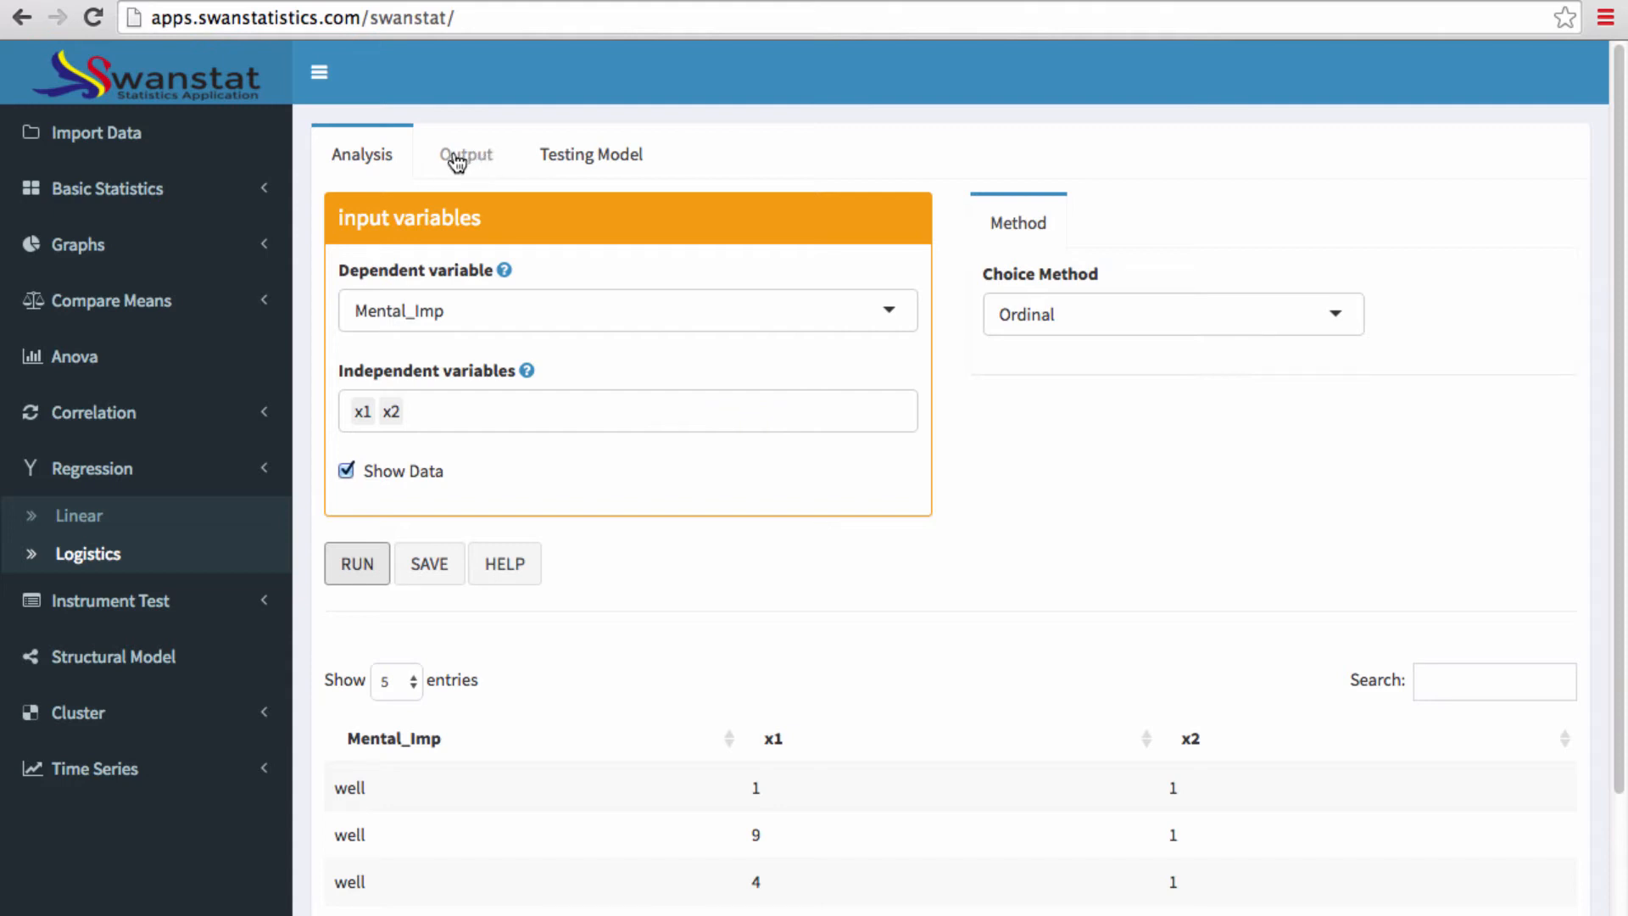
# Examine the regression output, from the coefficient estimates and odds ratios through the classification table, confusion matrix and statistics by class
pyautogui.click(488, 166)
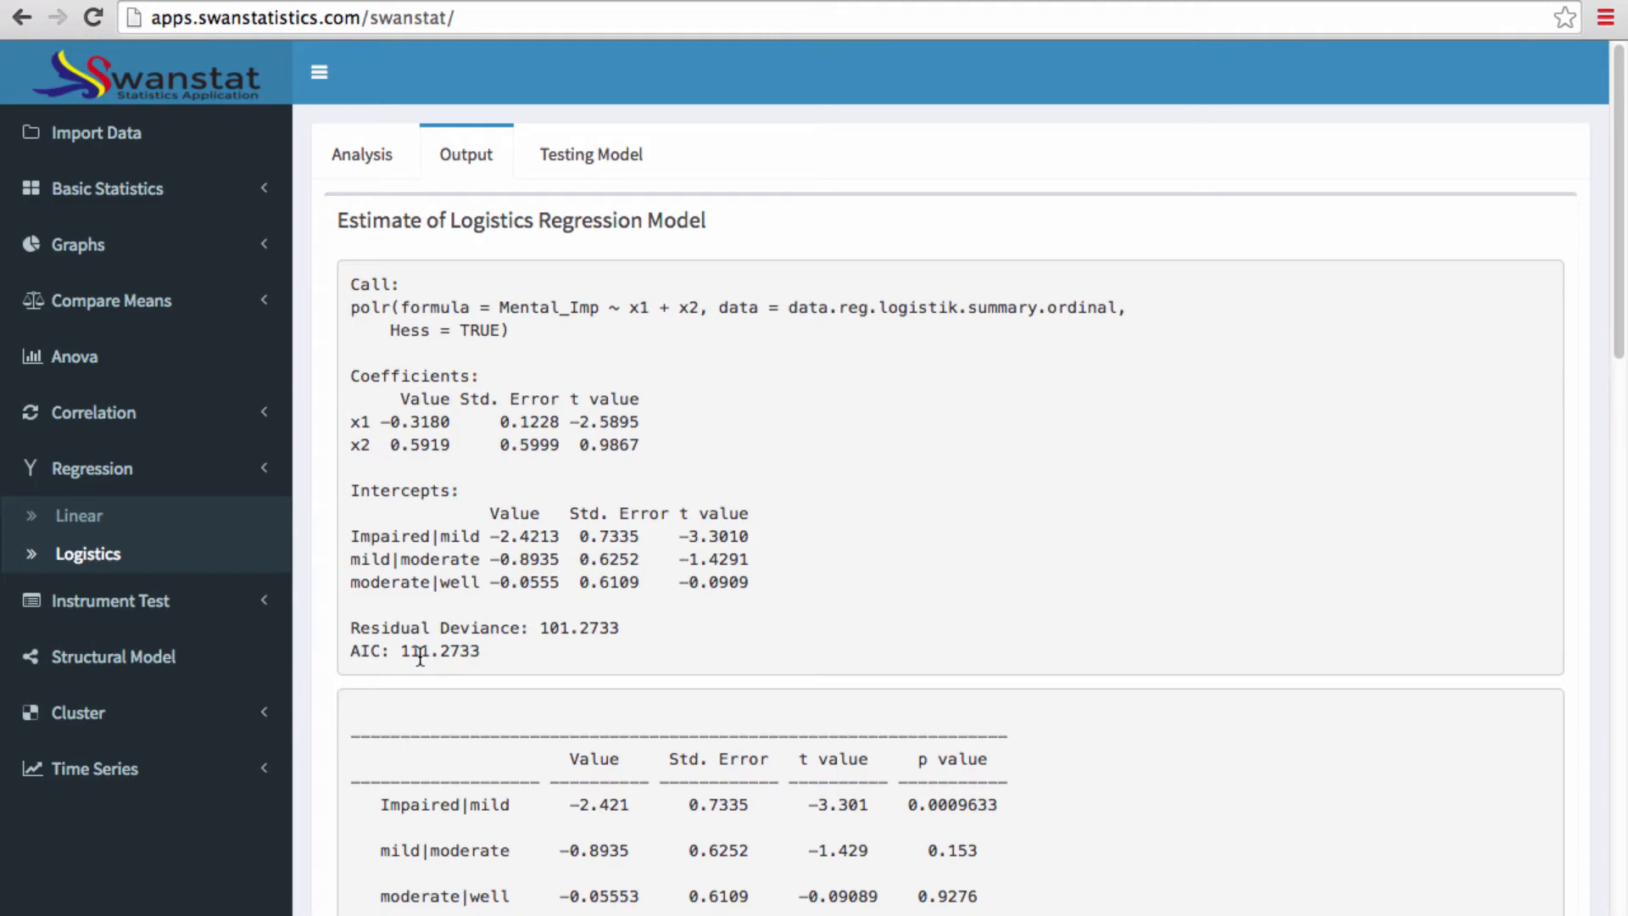
pyautogui.scroll(-8, 475, 614)
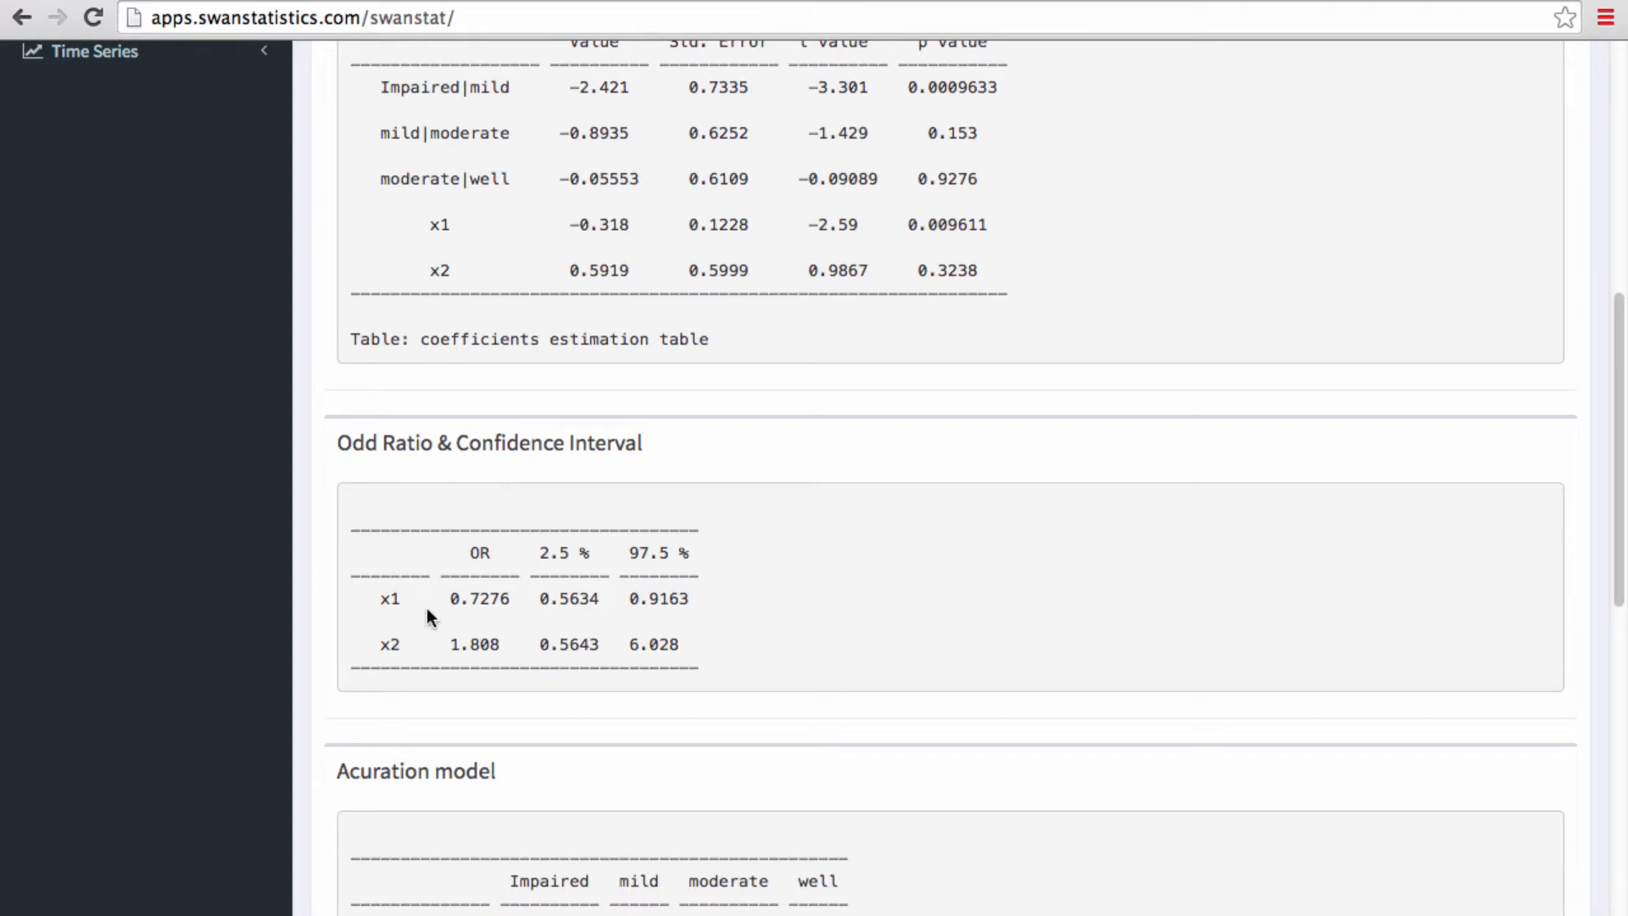
pyautogui.scroll(-3, 603, 652)
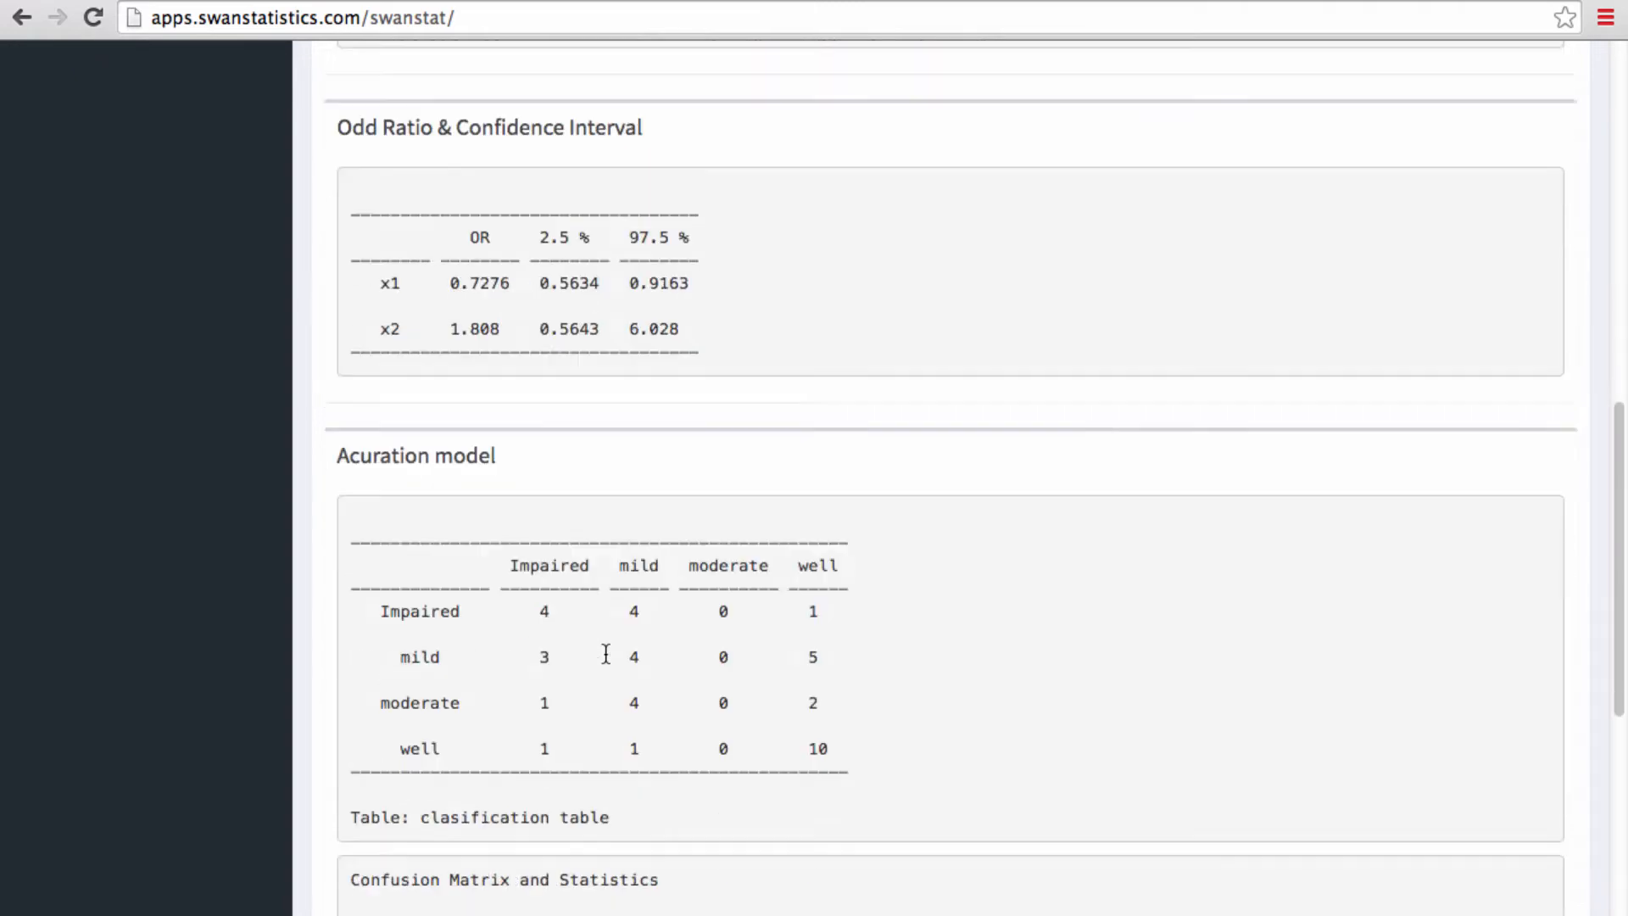
pyautogui.scroll(-3, 605, 653)
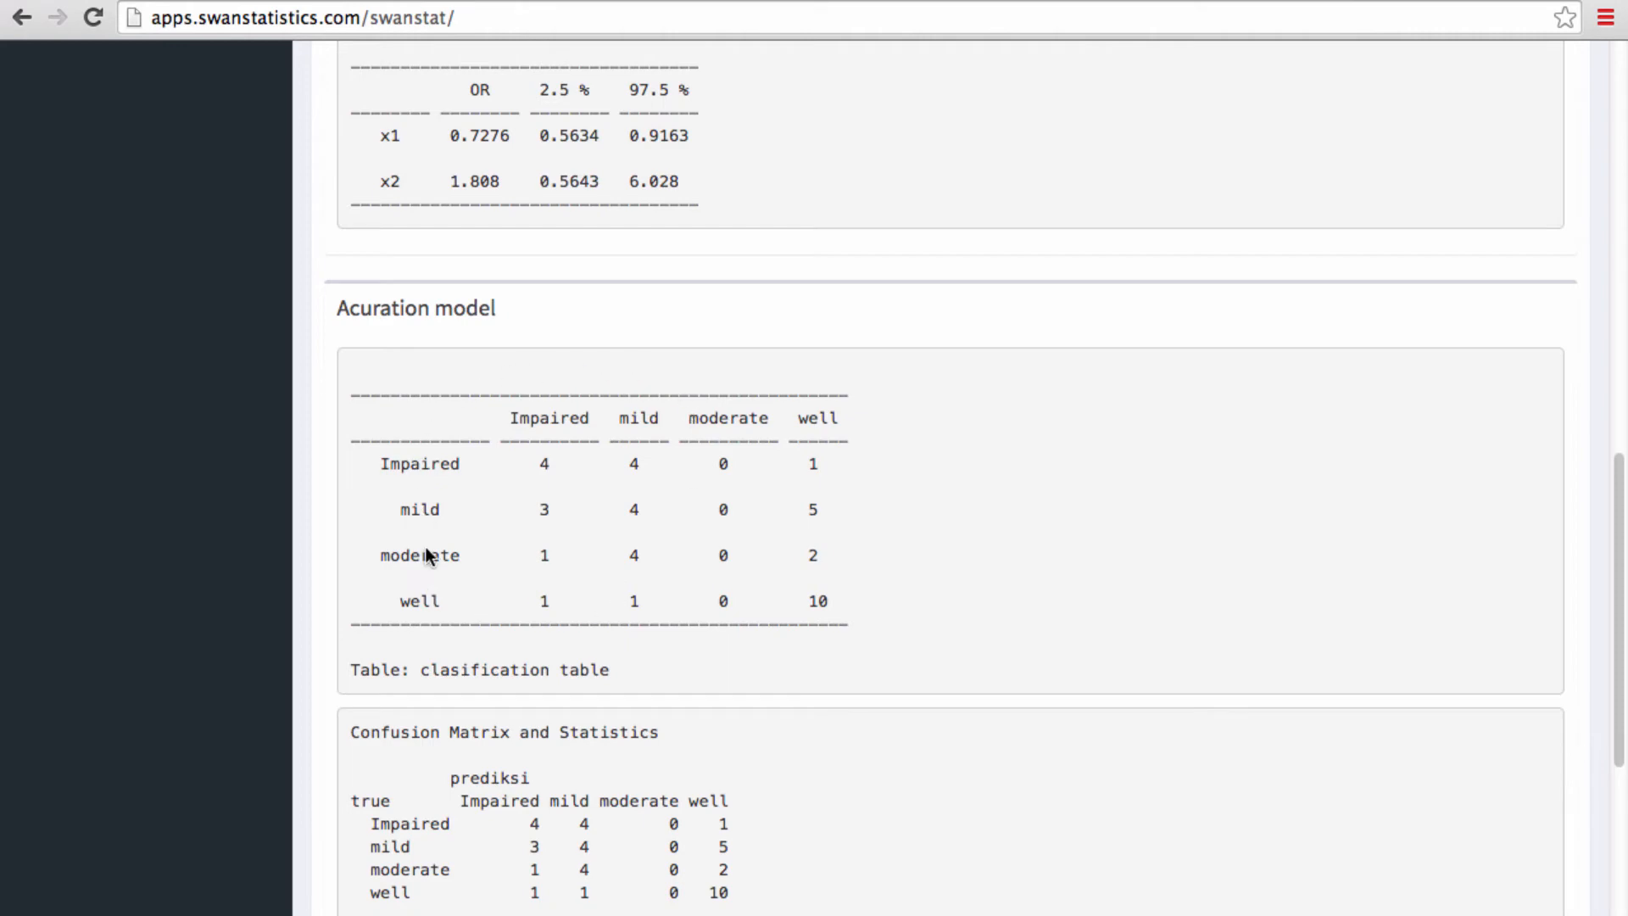
pyautogui.scroll(-5, 603, 629)
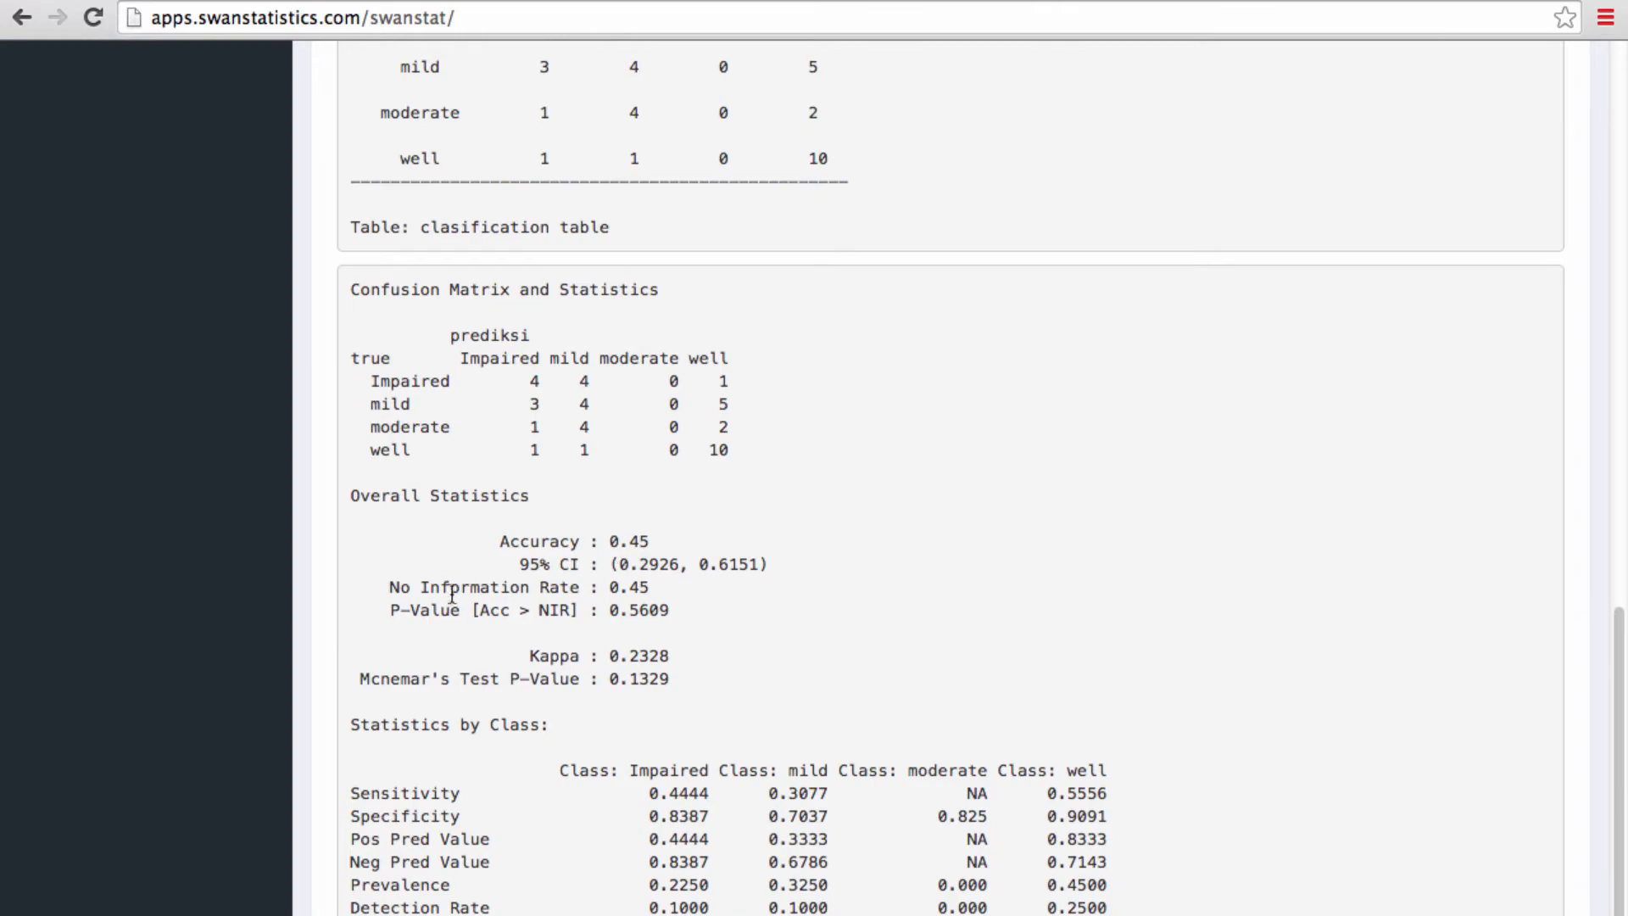
pyautogui.scroll(-2, 581, 640)
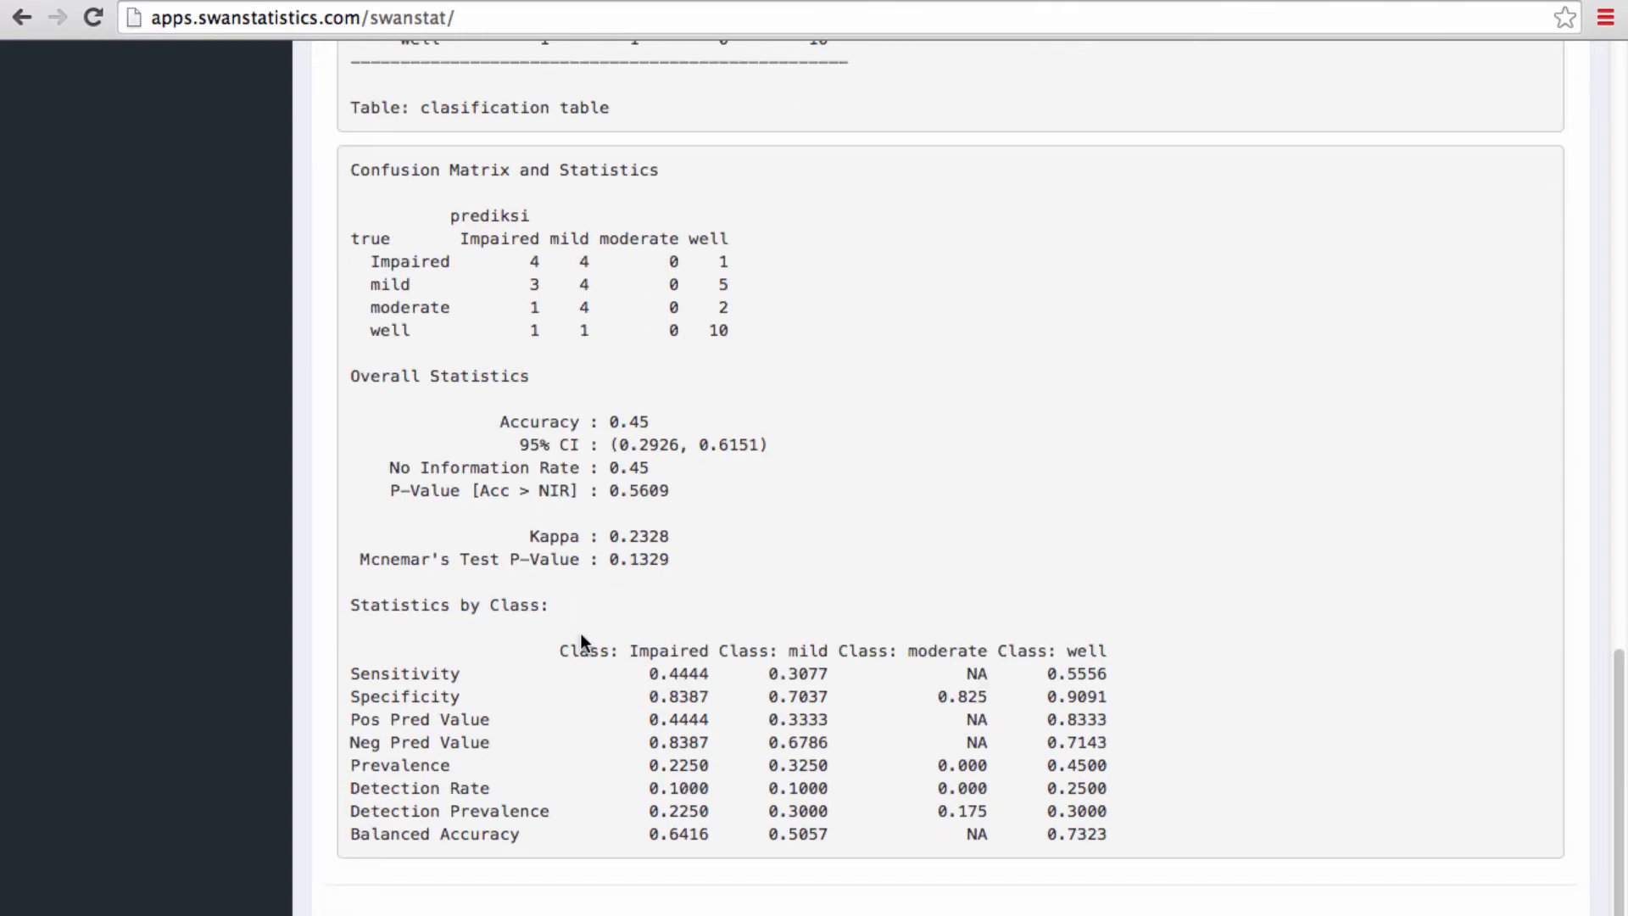
pyautogui.scroll(15, 580, 633)
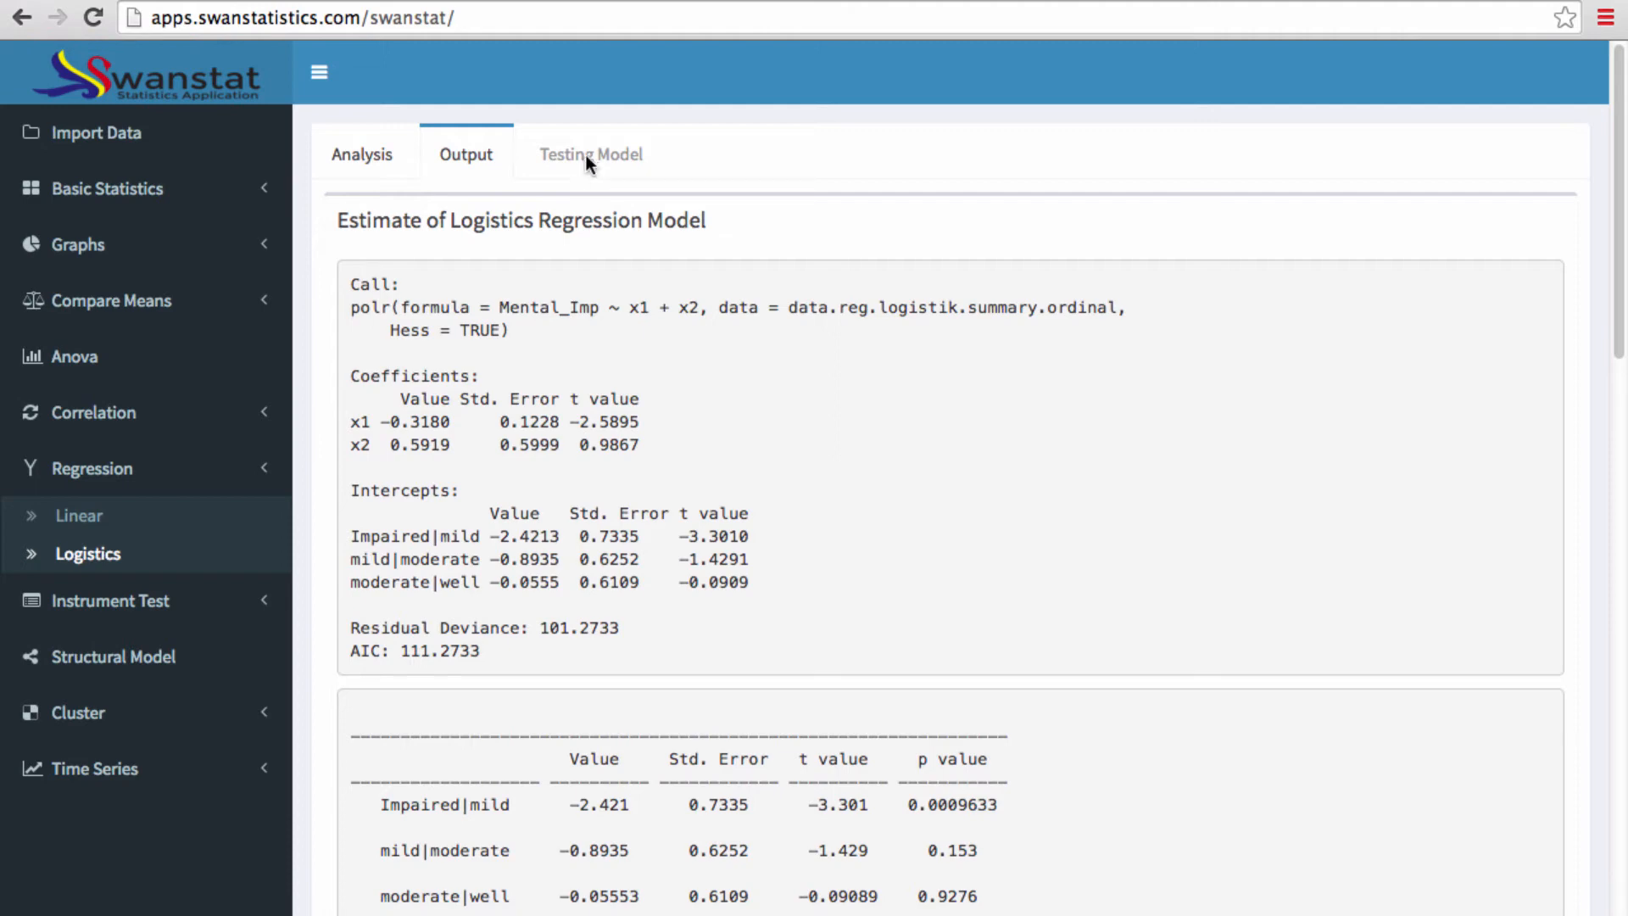
# Upload data_reglog_ordinal.csv as the data for testing the model and enable stringAsFactor for it
pyautogui.click(587, 161)
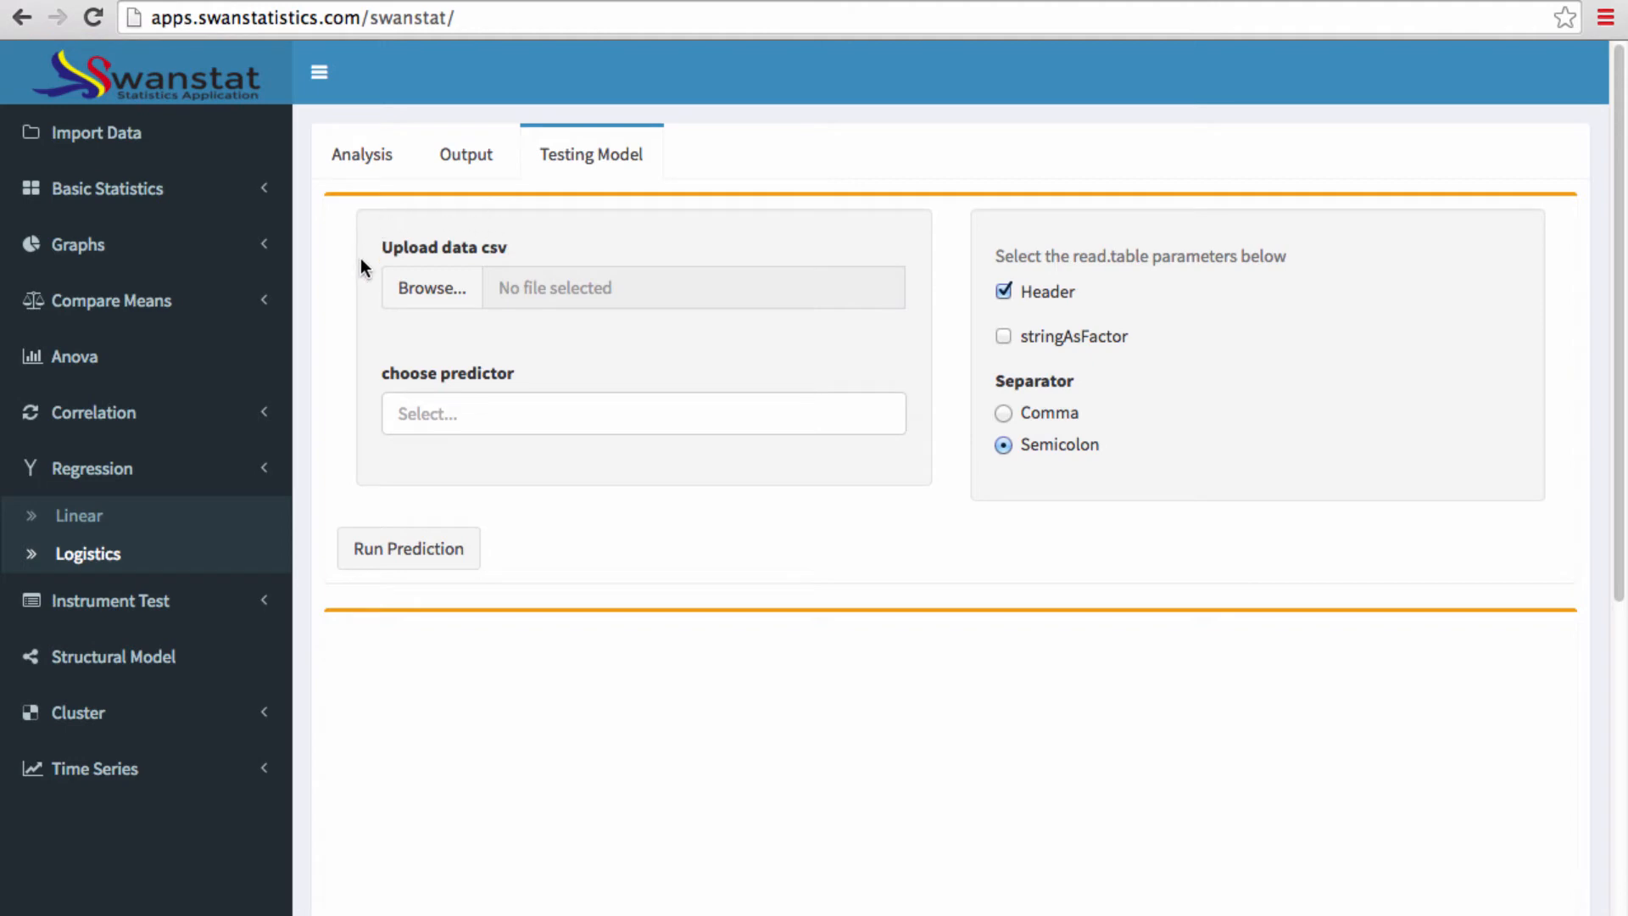
pyautogui.click(431, 293)
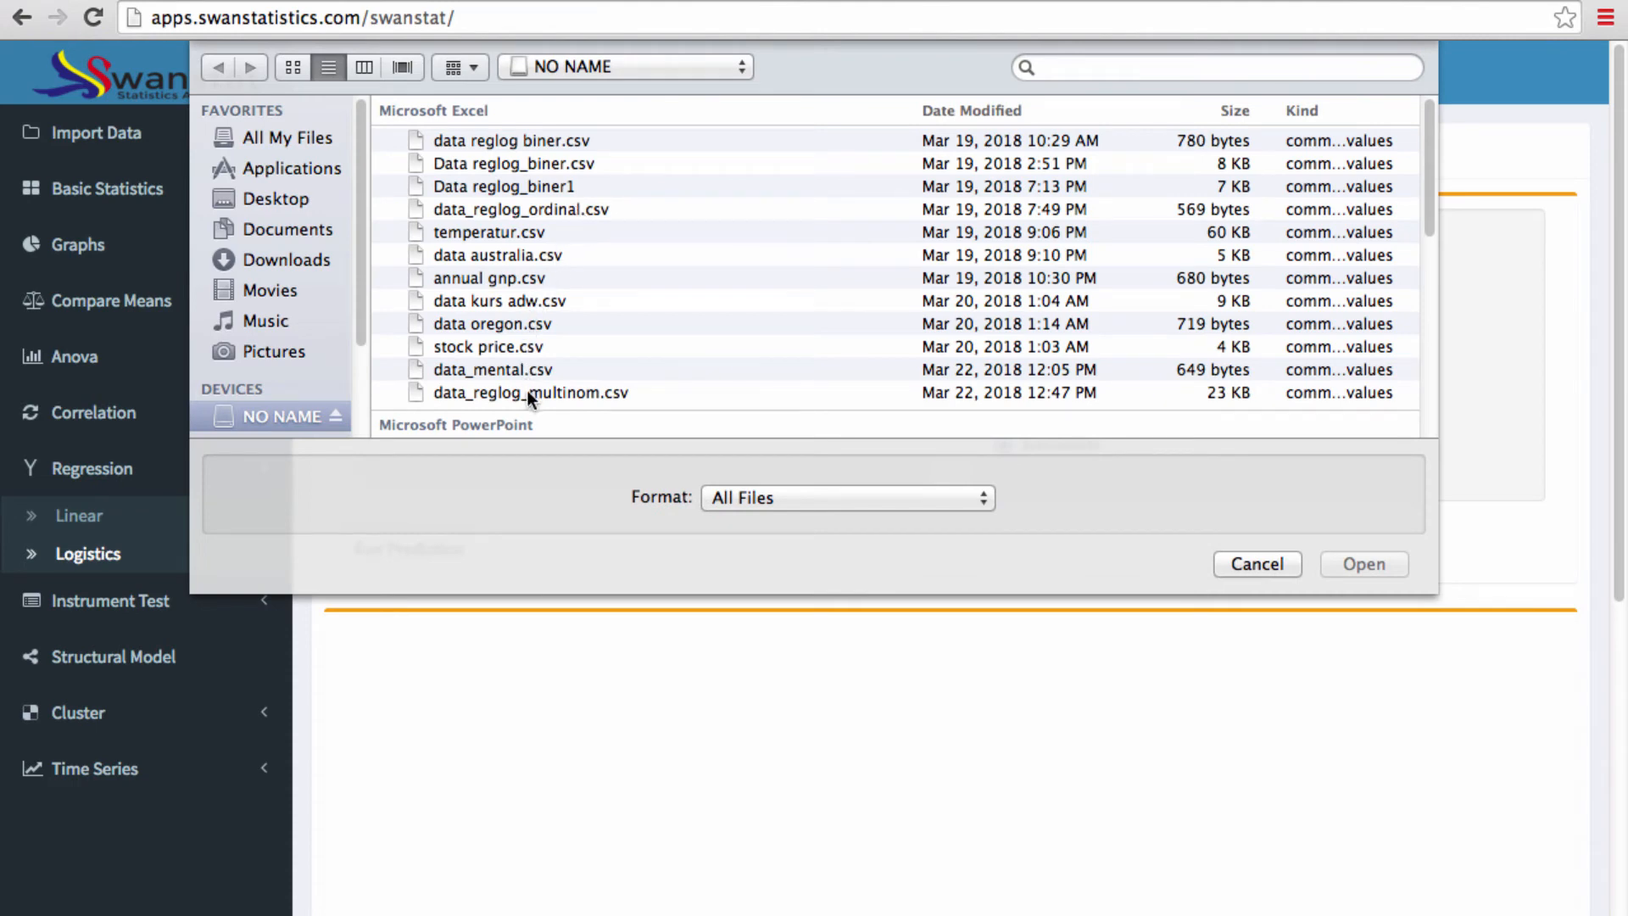
pyautogui.click(569, 214)
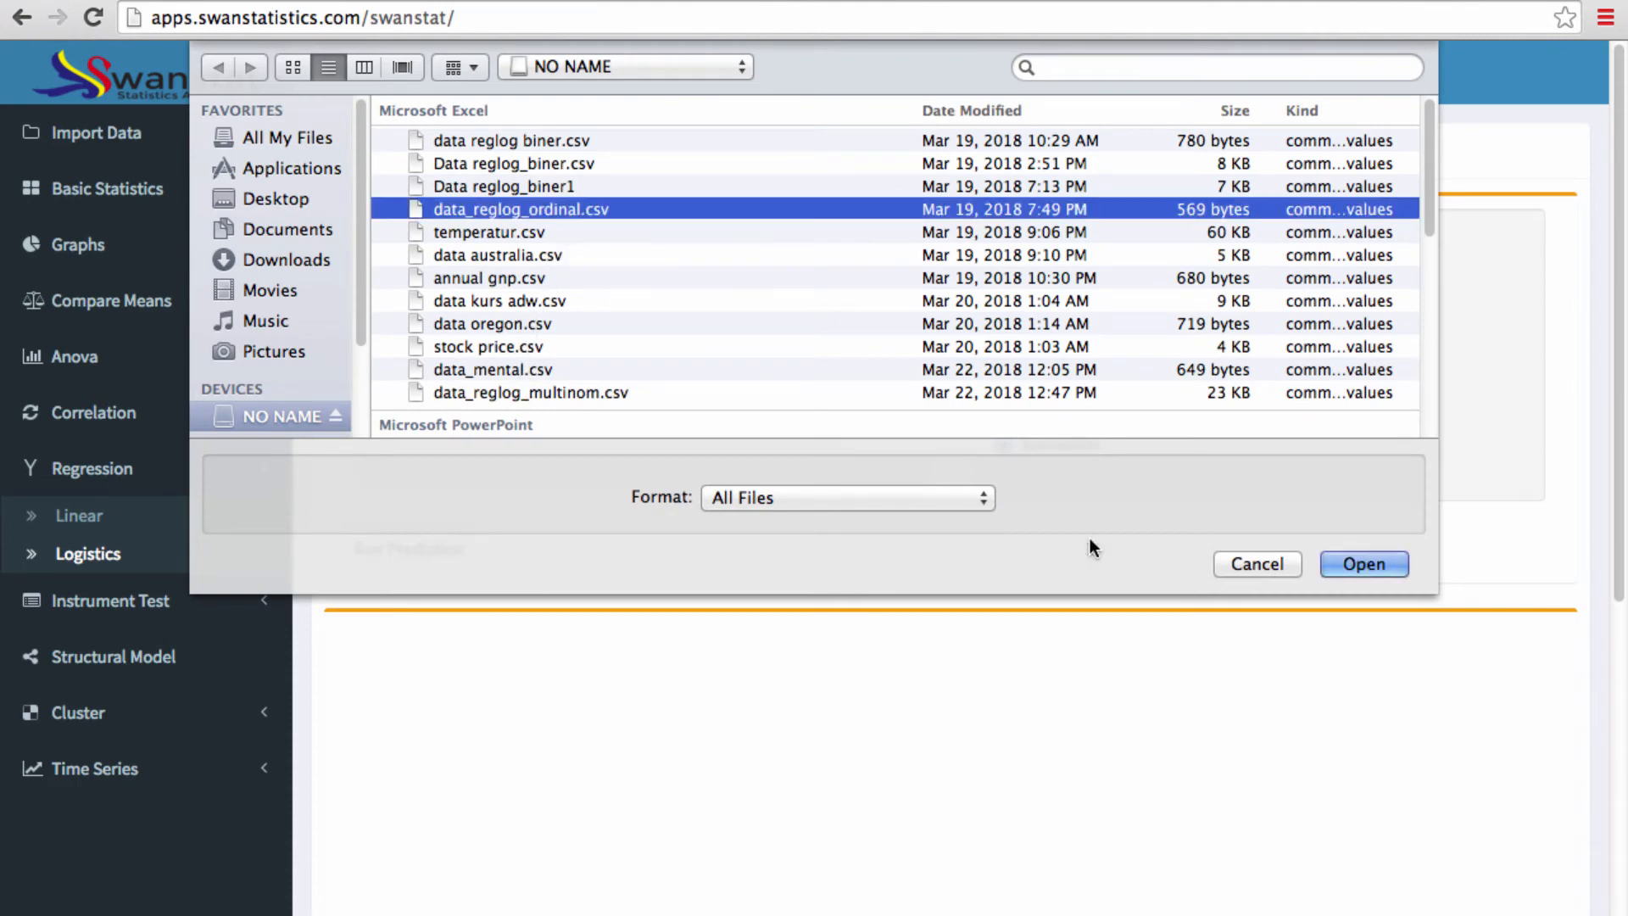
pyautogui.click(1348, 560)
pyautogui.click(1004, 336)
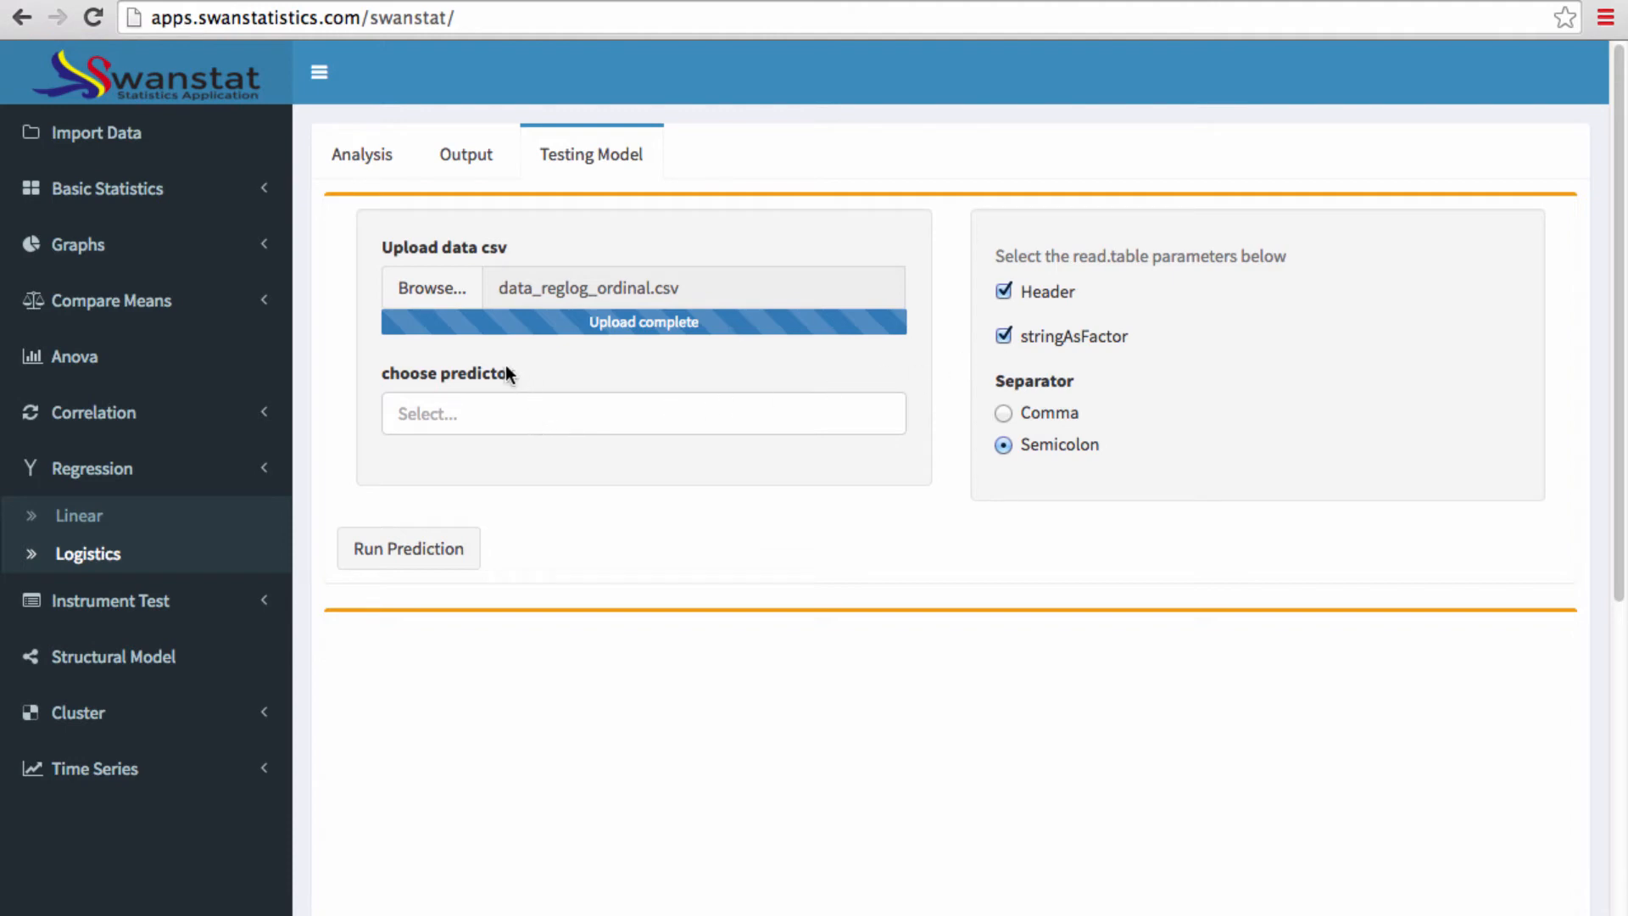
# Choose x1 and x2 as the predictors for the uploaded test data and run the prediction
pyautogui.click(439, 413)
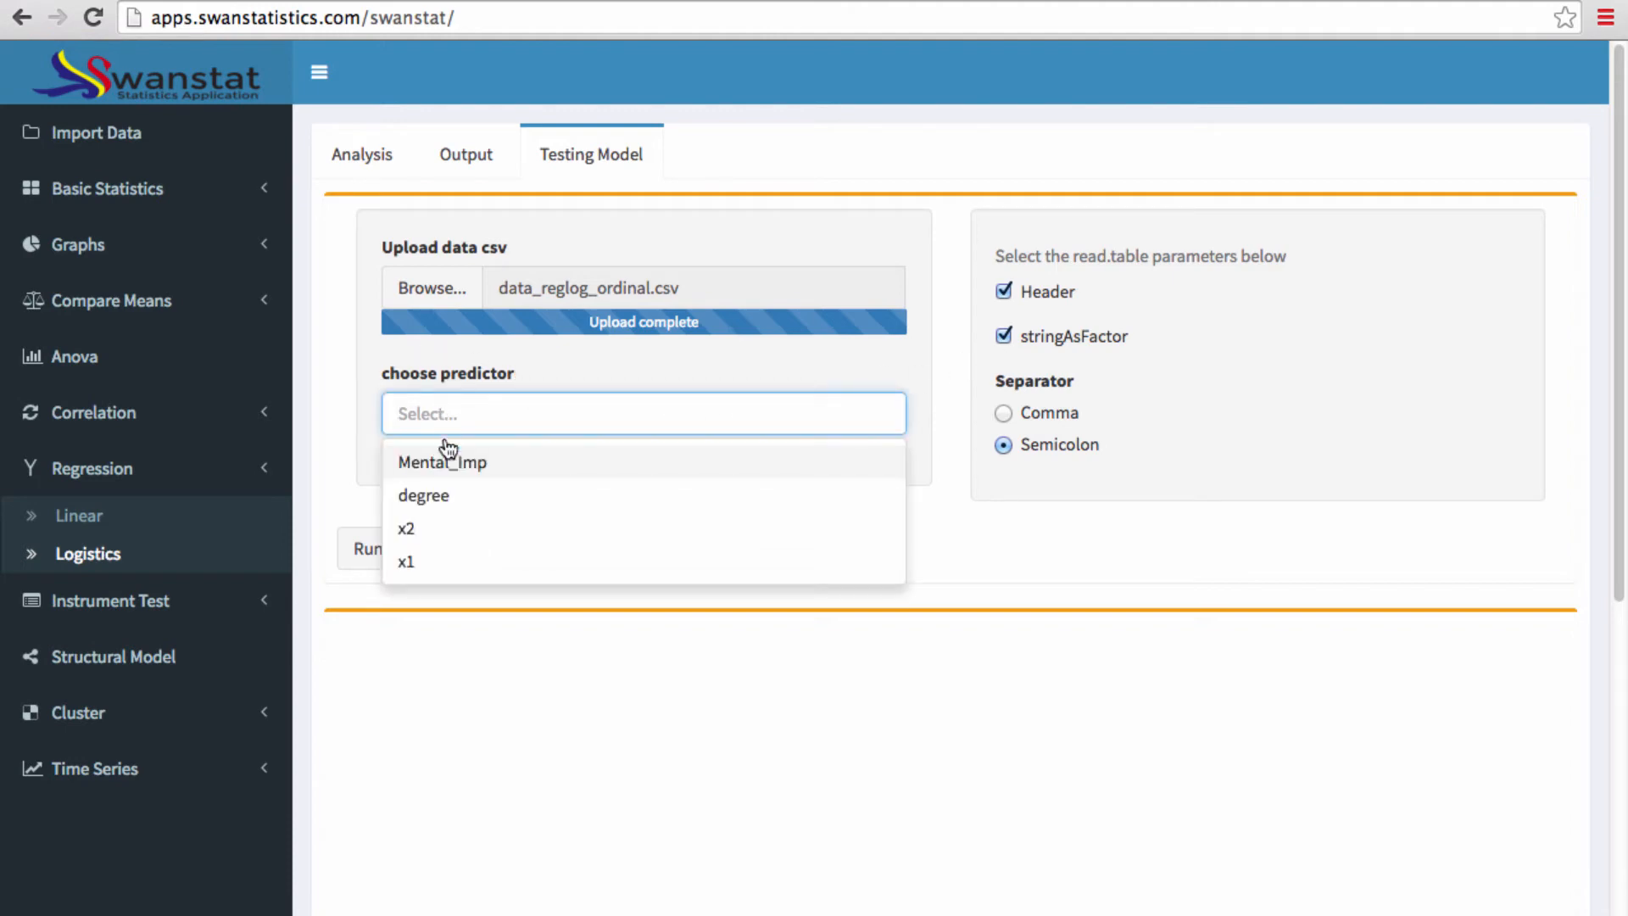
pyautogui.click(434, 568)
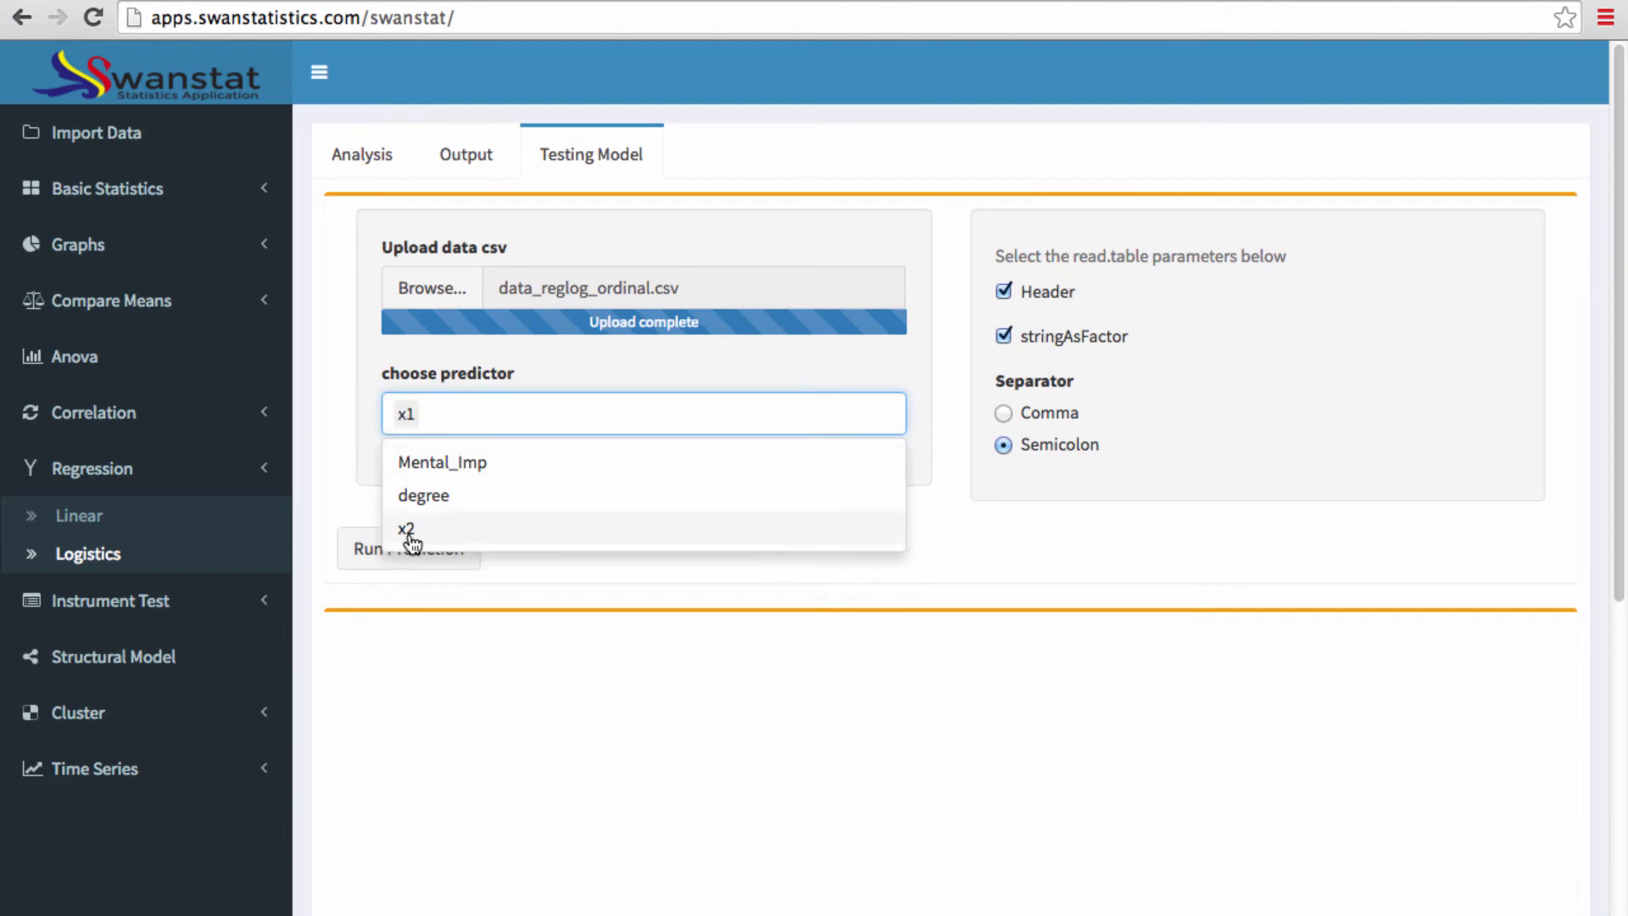
pyautogui.click(411, 534)
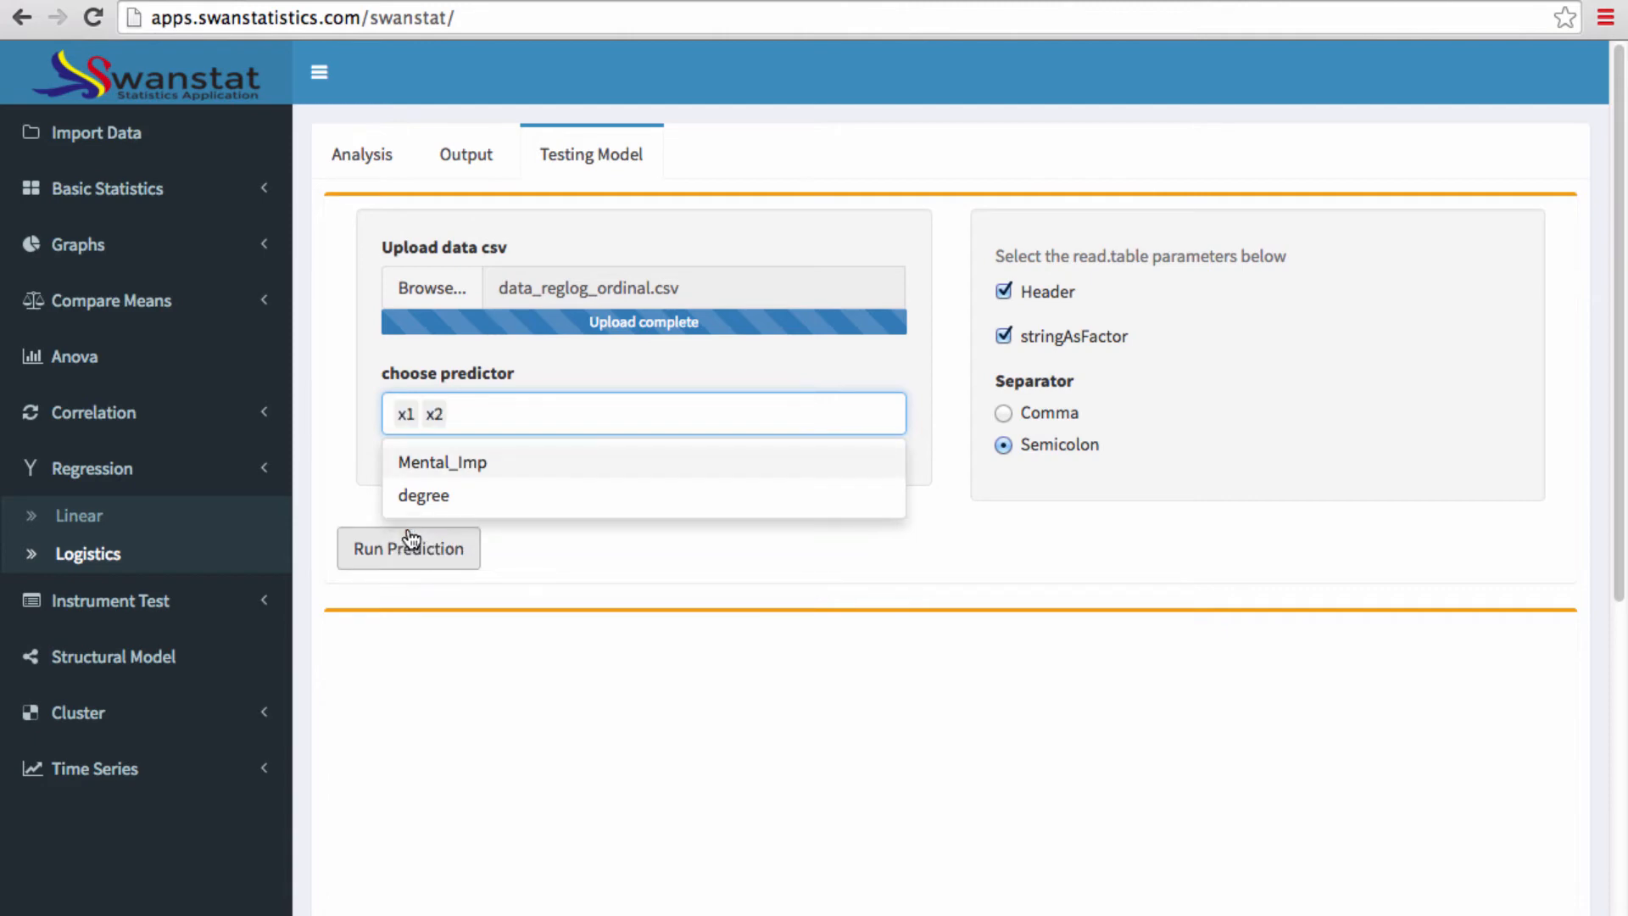
pyautogui.click(447, 555)
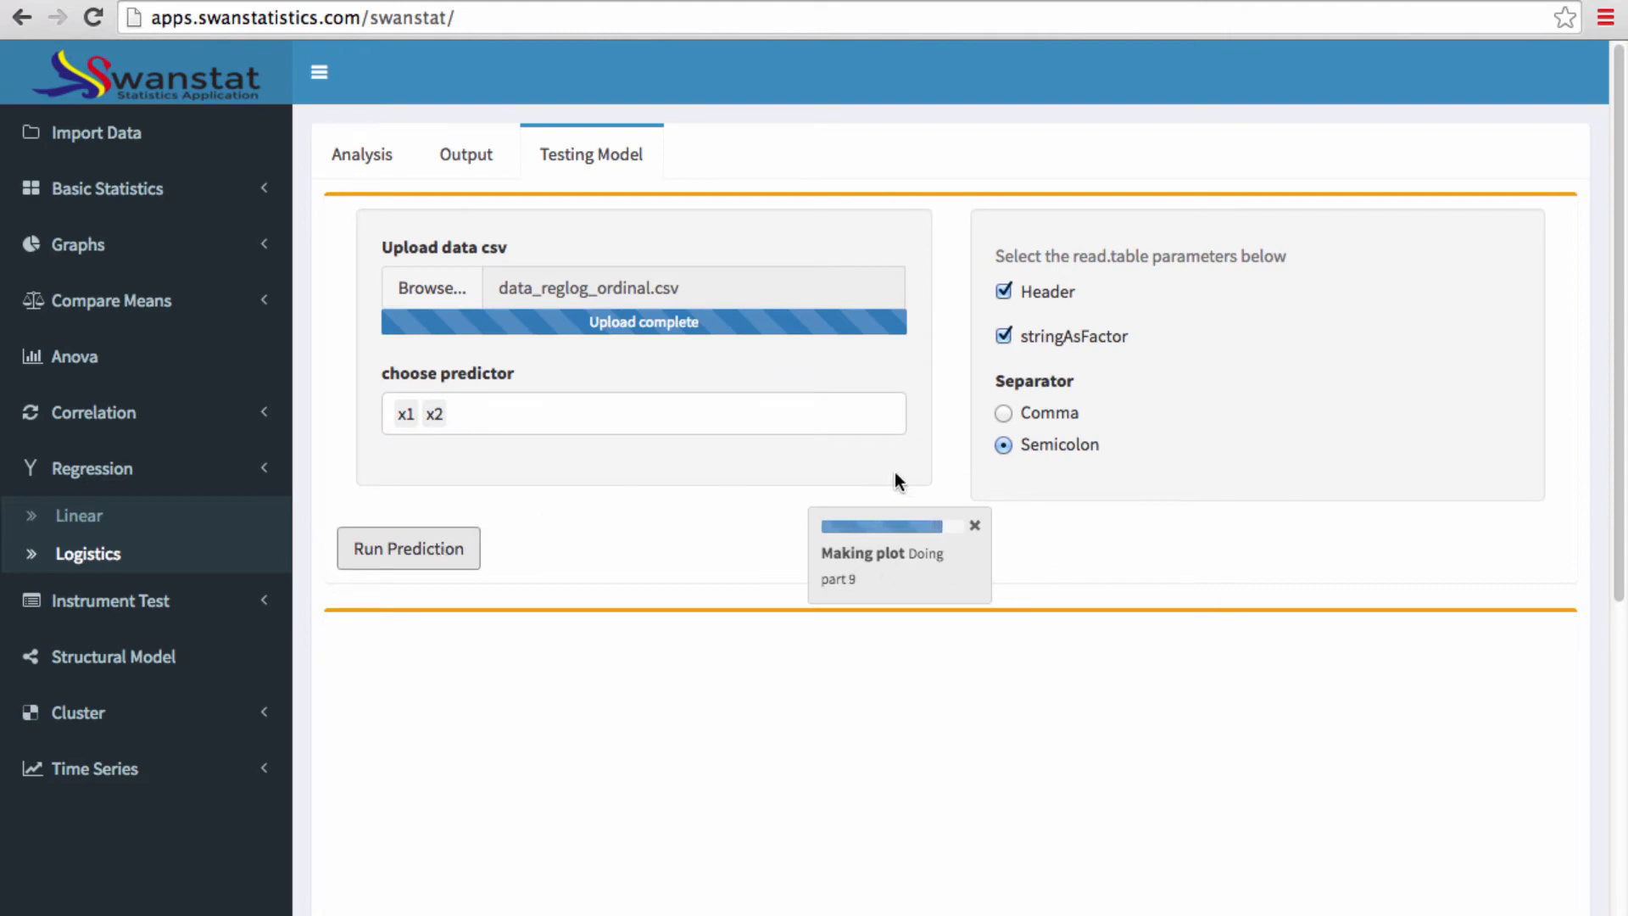
# Download the pie chart of the predicted categories as a PNG image
pyautogui.scroll(-2, 924, 514)
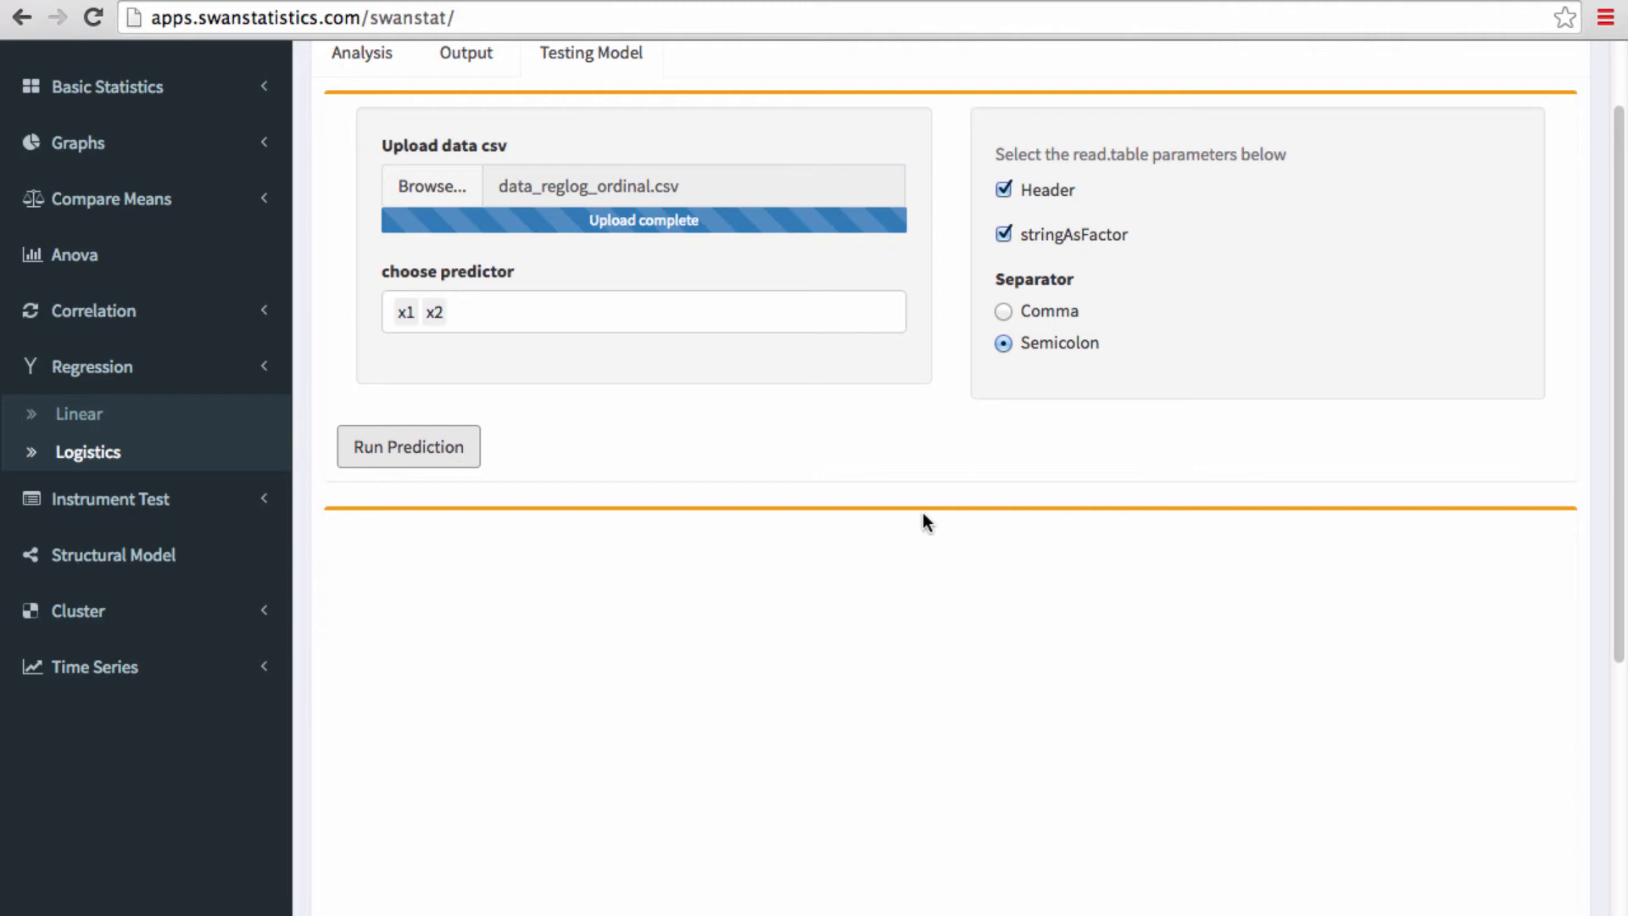
pyautogui.scroll(-2, 923, 514)
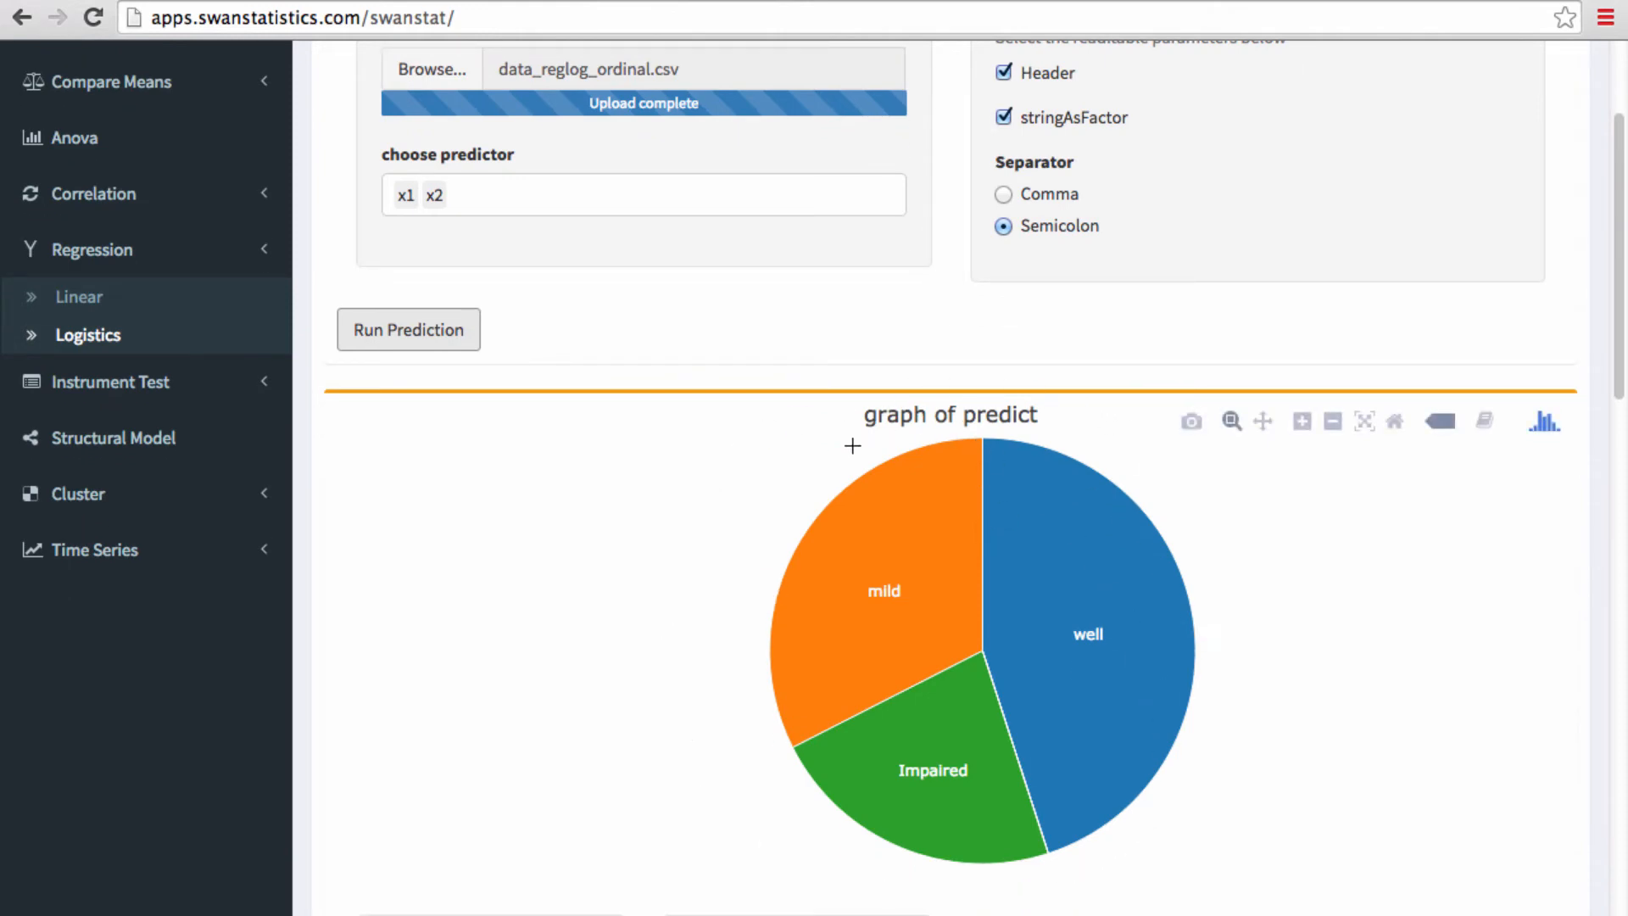
pyautogui.scroll(-1, 1199, 410)
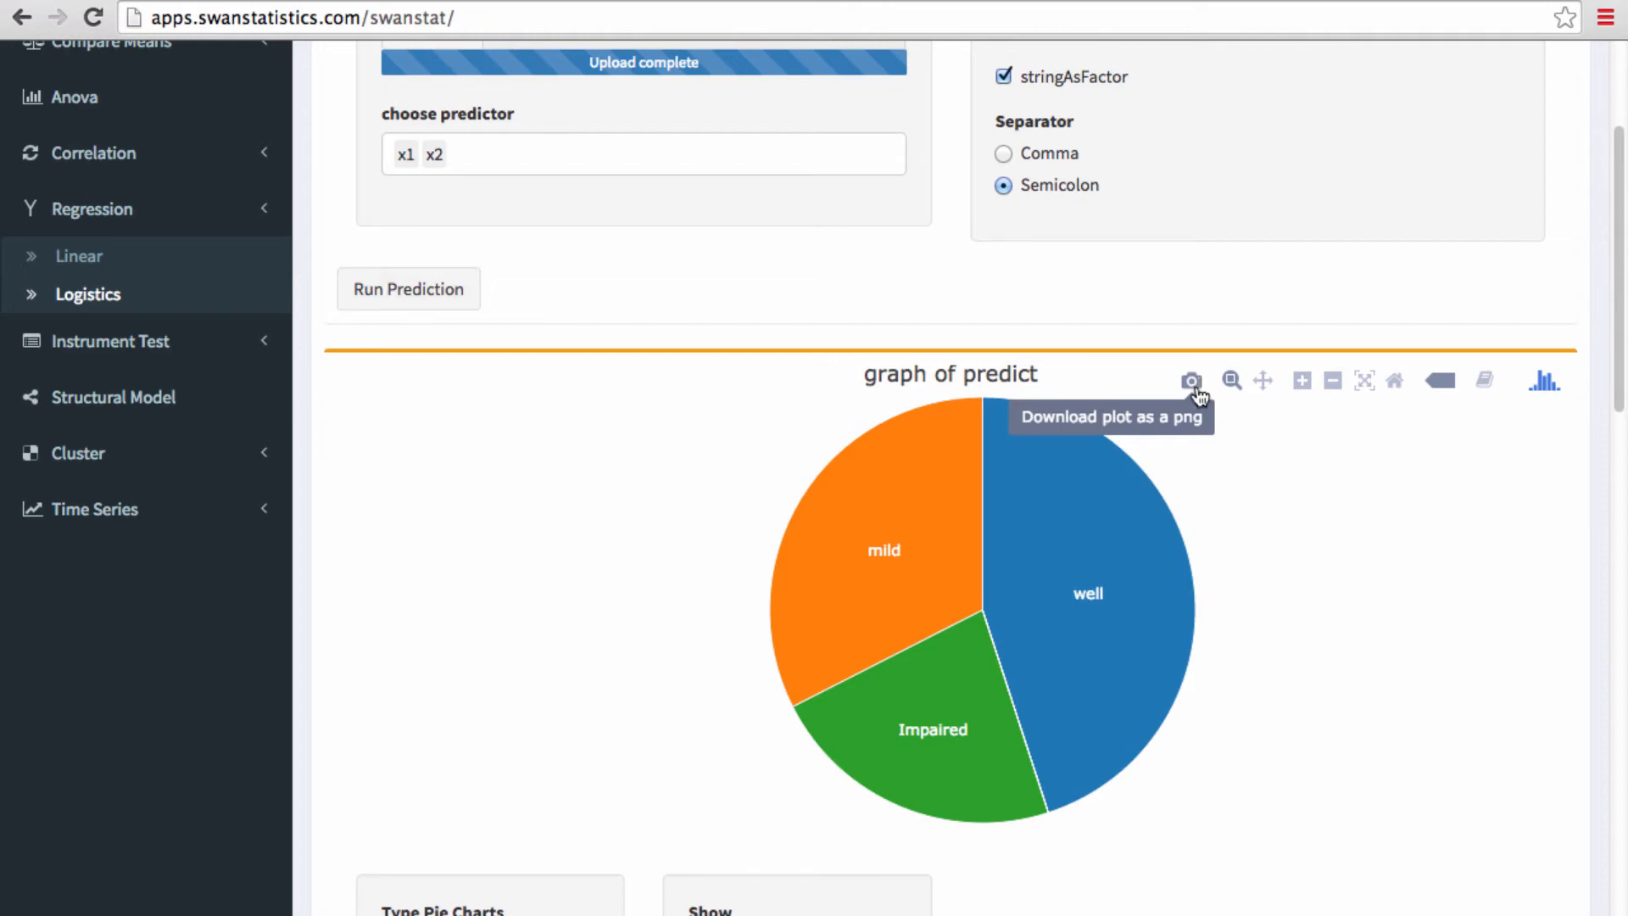
pyautogui.click(1195, 388)
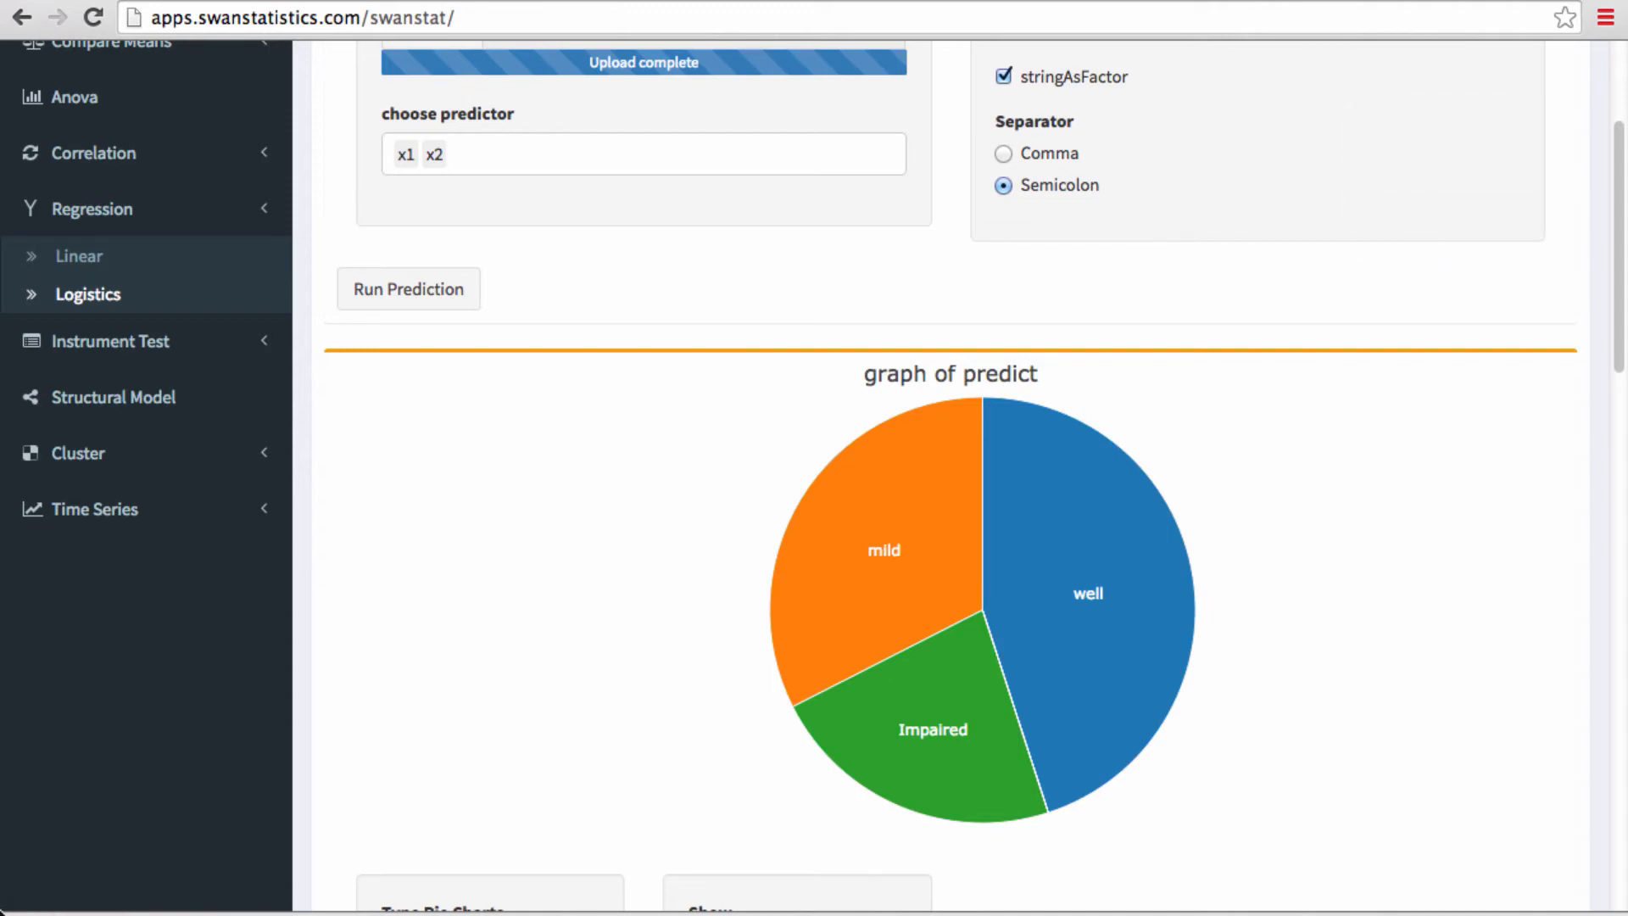
# Review the pie chart options and the table of predicted results for x1 and x2, and download the prediction
pyautogui.scroll(-3, 601, 683)
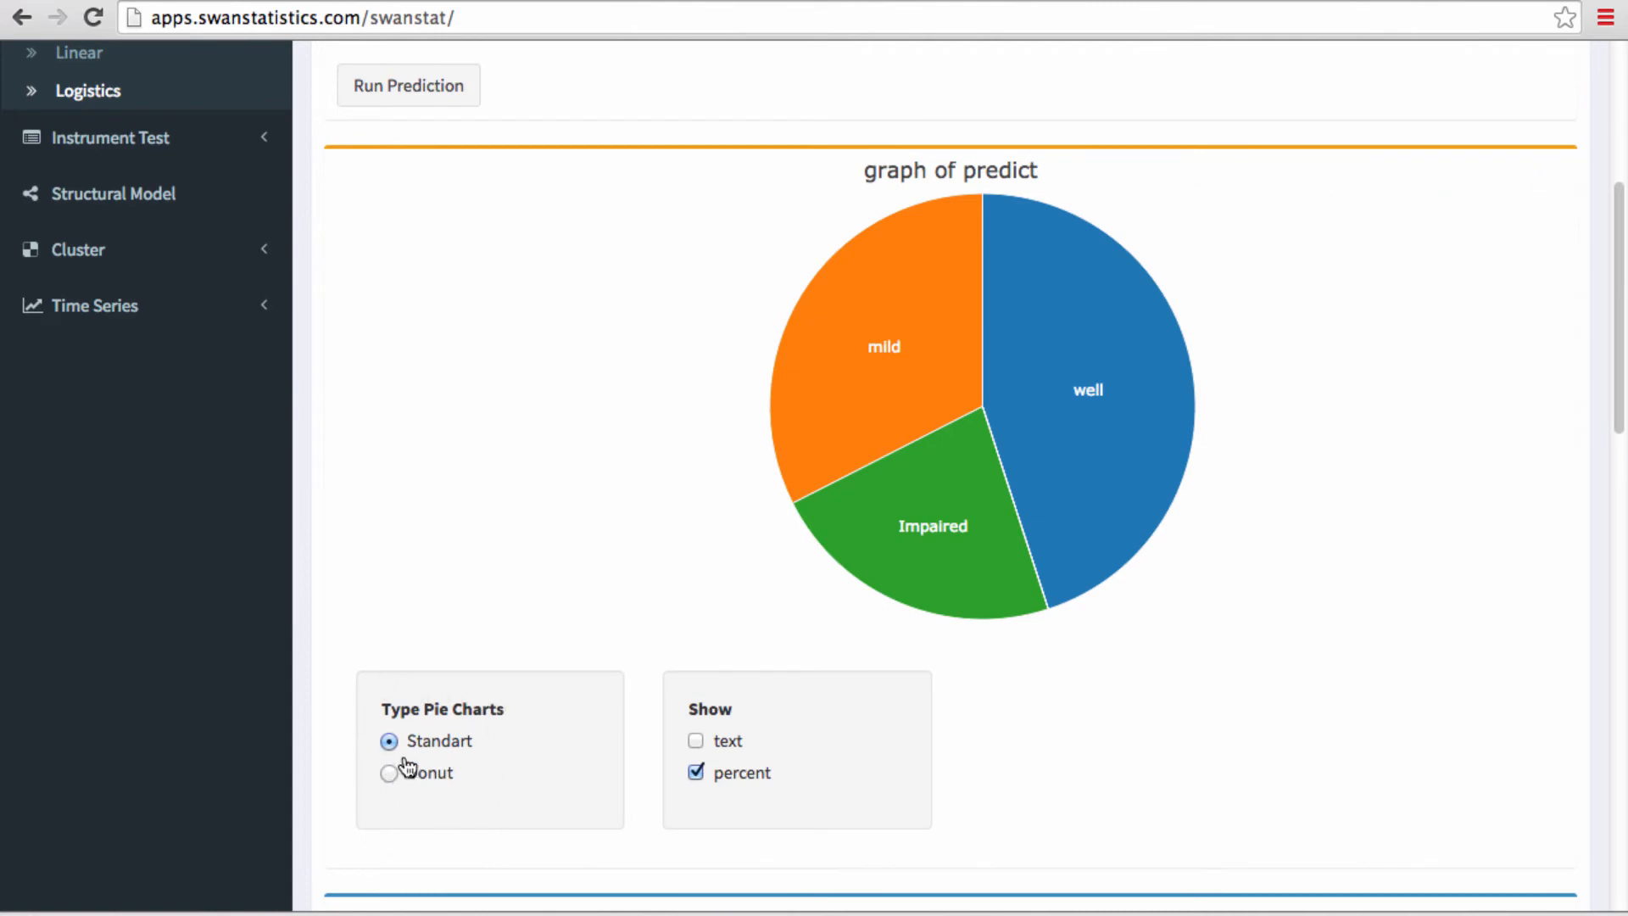
pyautogui.scroll(-4, 729, 621)
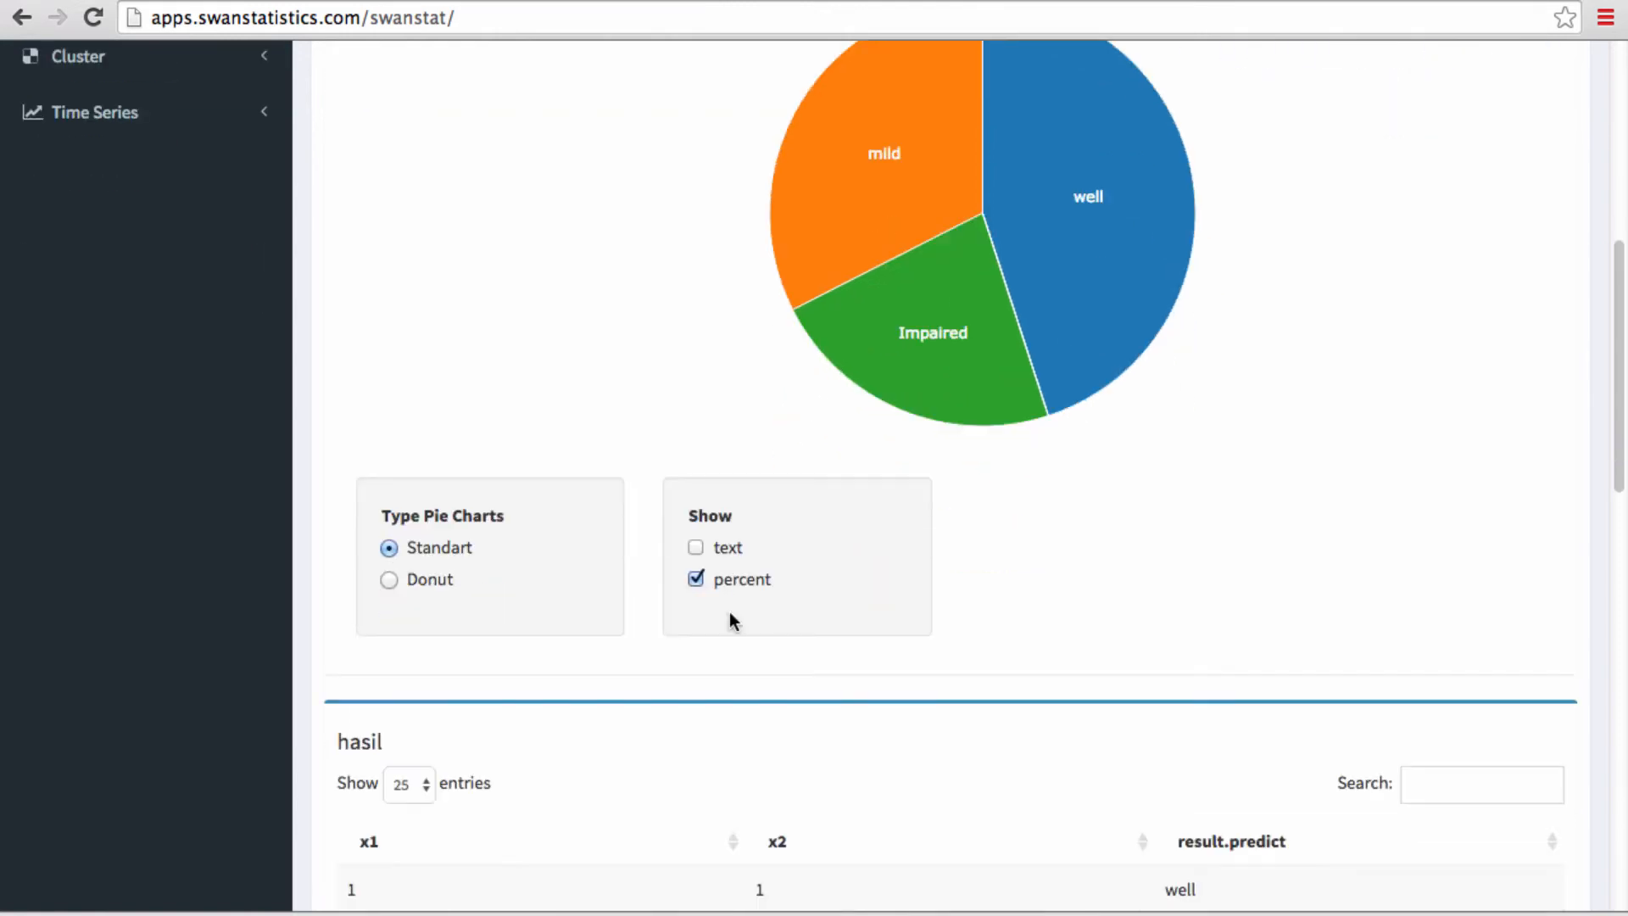
pyautogui.scroll(-6, 729, 620)
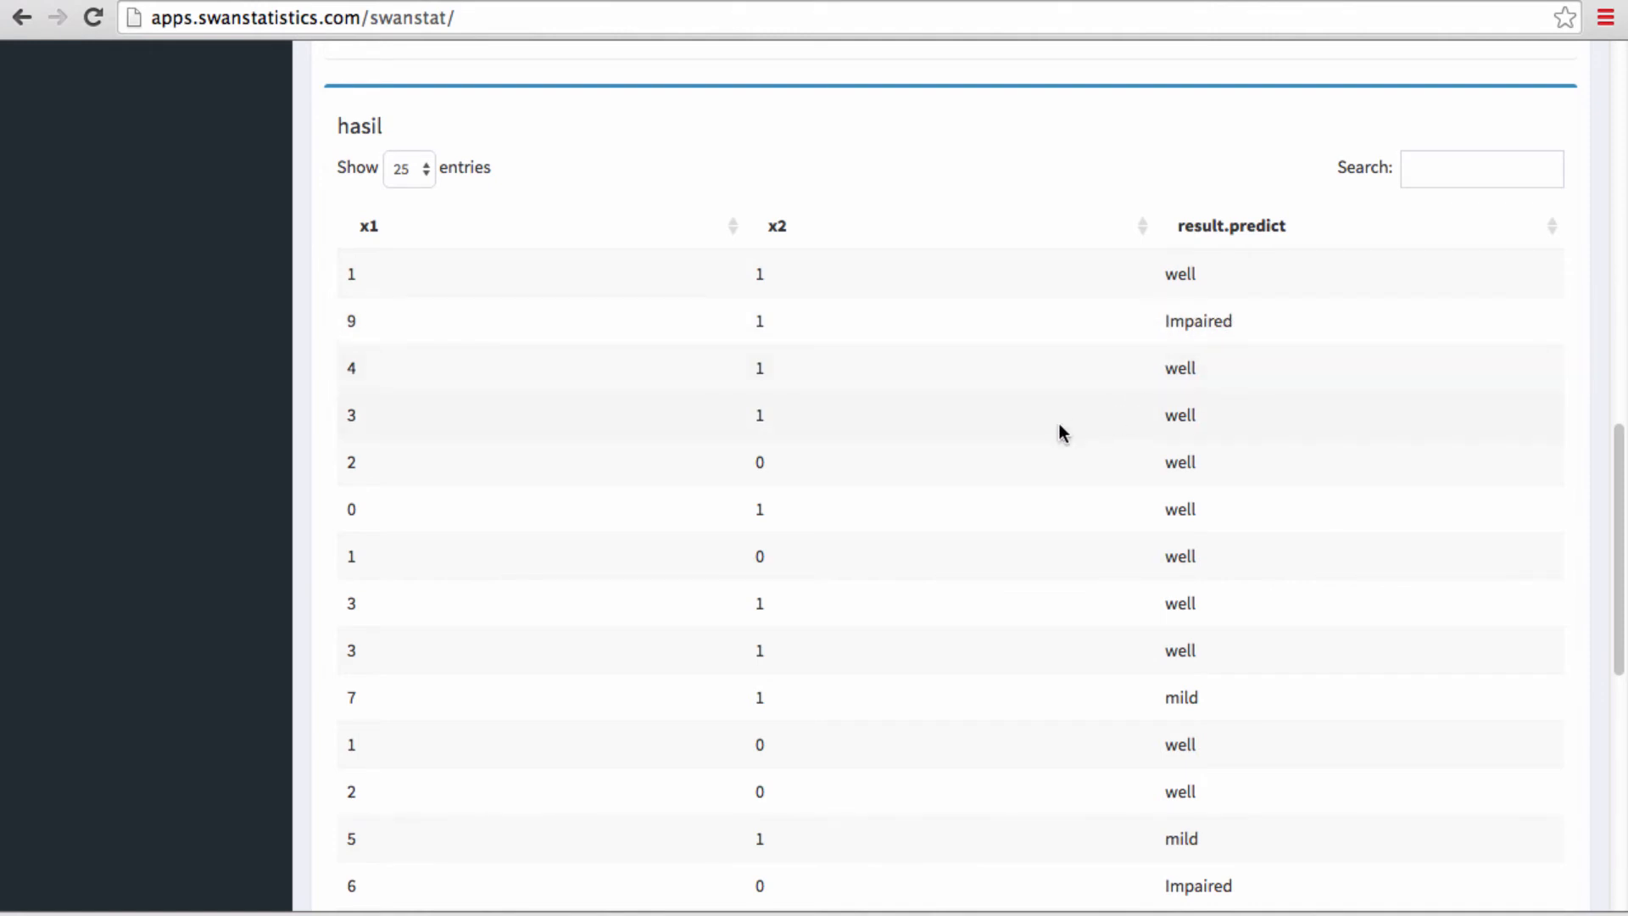
pyautogui.scroll(-3, 1062, 422)
pyautogui.scroll(-8, 1060, 426)
pyautogui.scroll(4, 1060, 426)
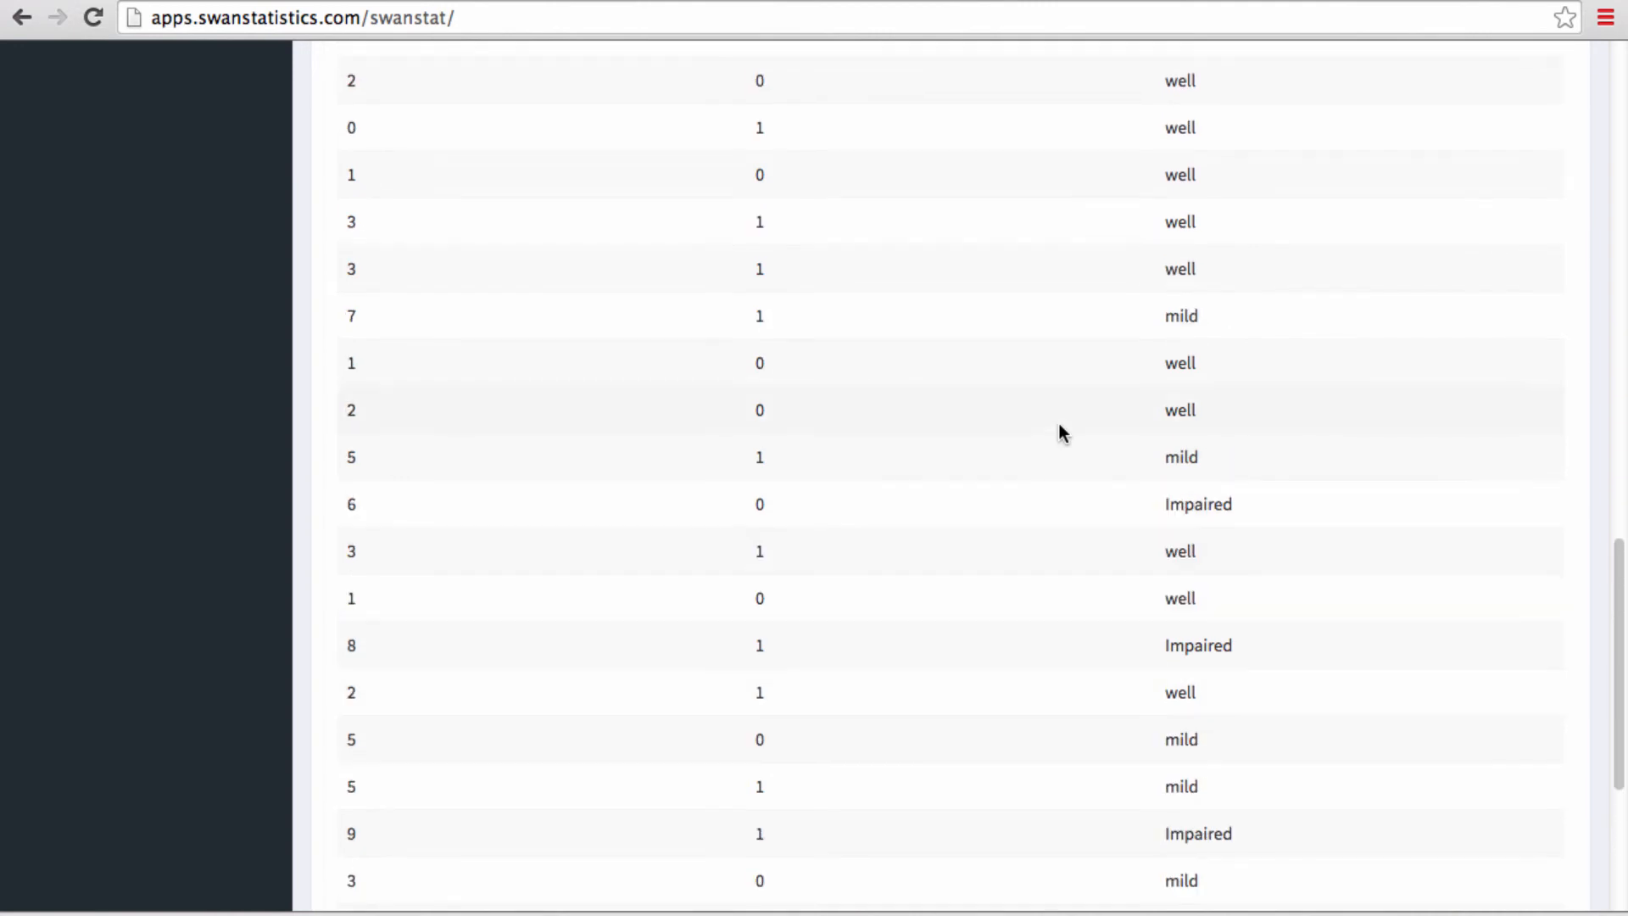
pyautogui.scroll(-6, 1060, 426)
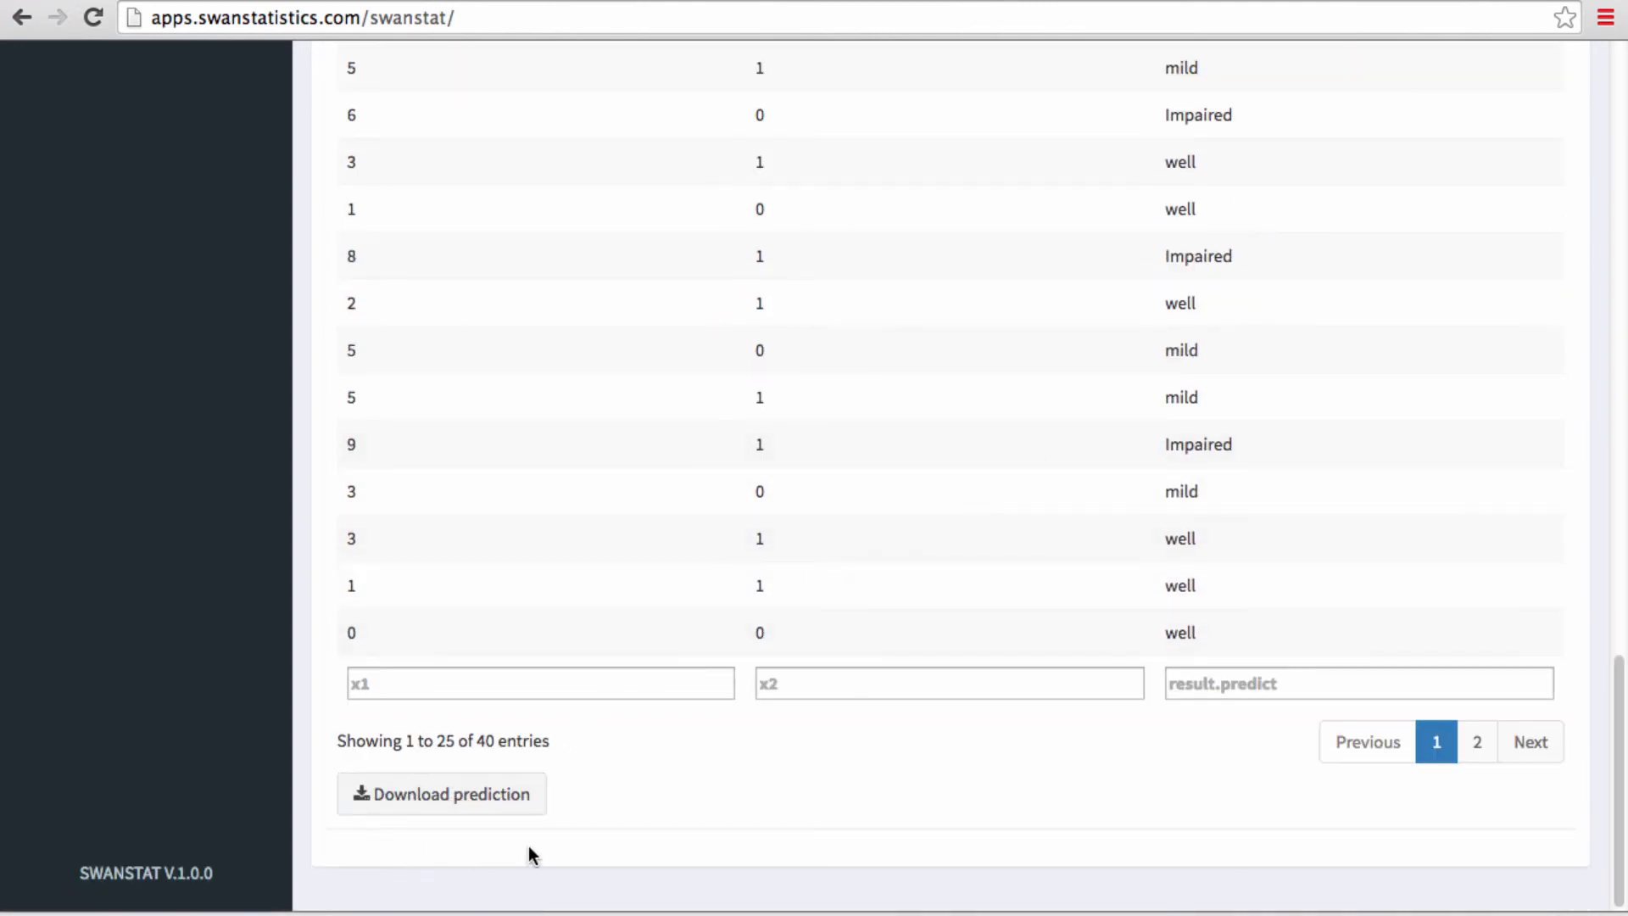
pyautogui.click(431, 799)
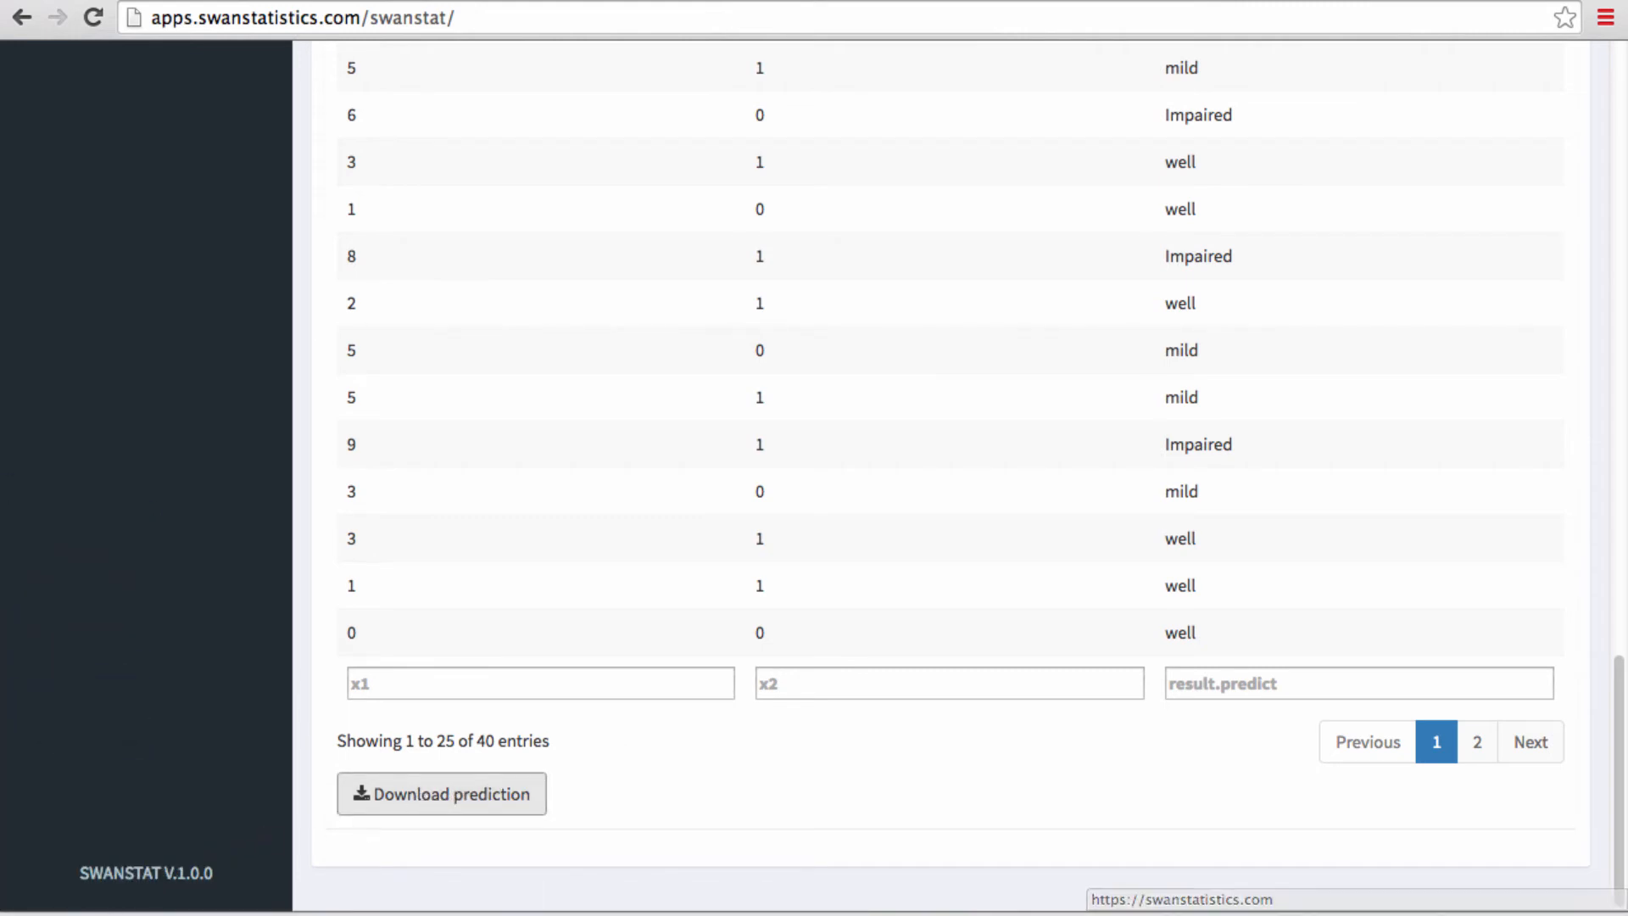